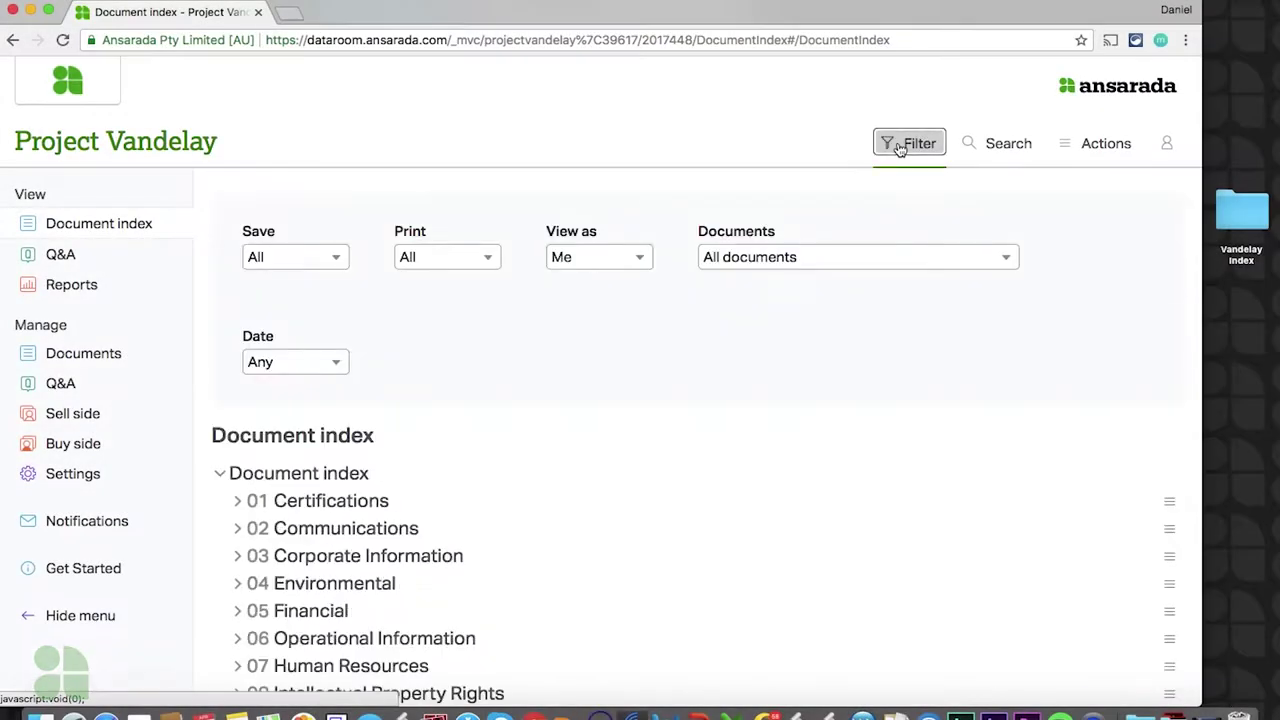
- Bulk-upload the fifteen Docs folders into the data room
click(994, 253)
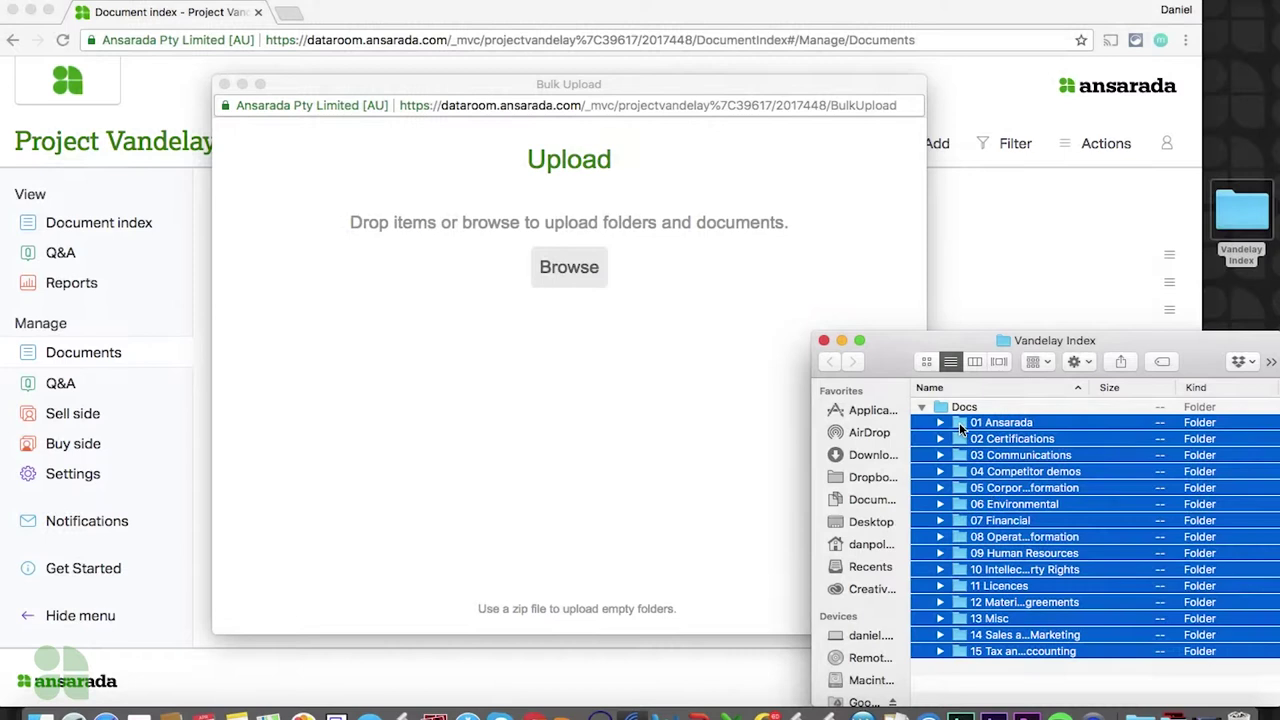
drag(959, 422, 357, 263)
click(275, 216)
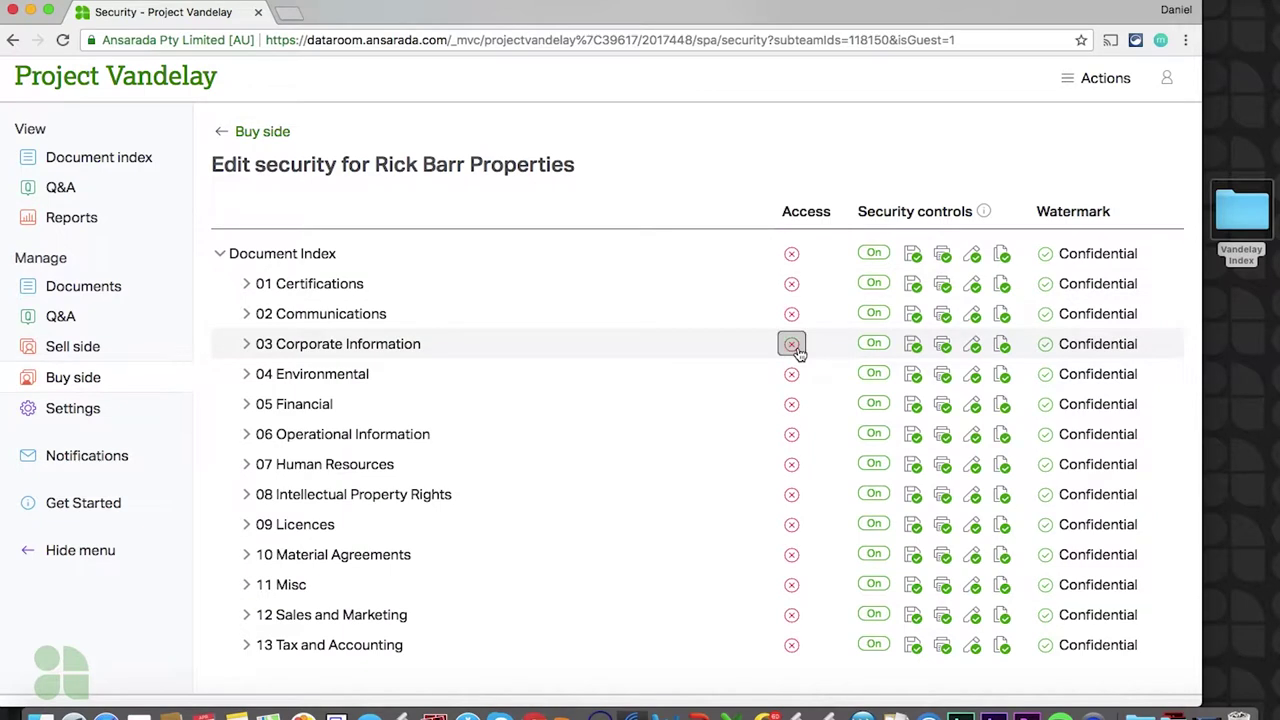
- Grant access to 03 Corporate Information and 04 Environmental, toggling printing for 04
click(795, 348)
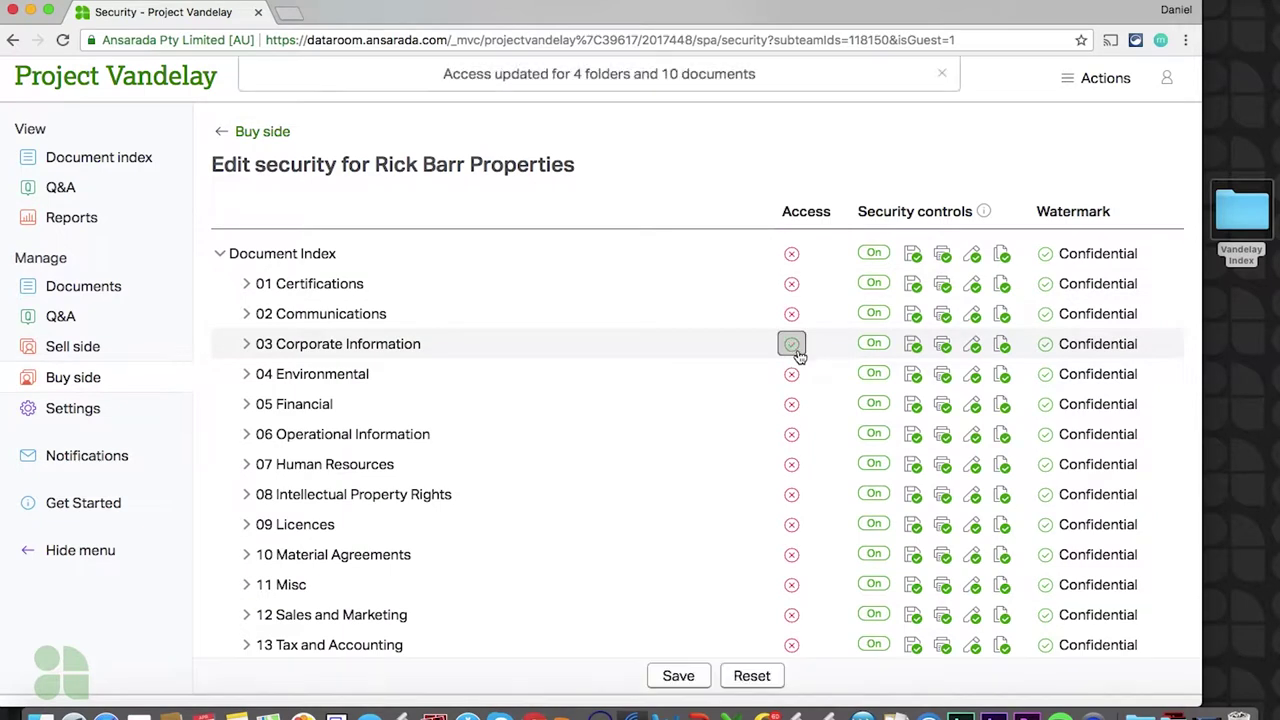
click(792, 375)
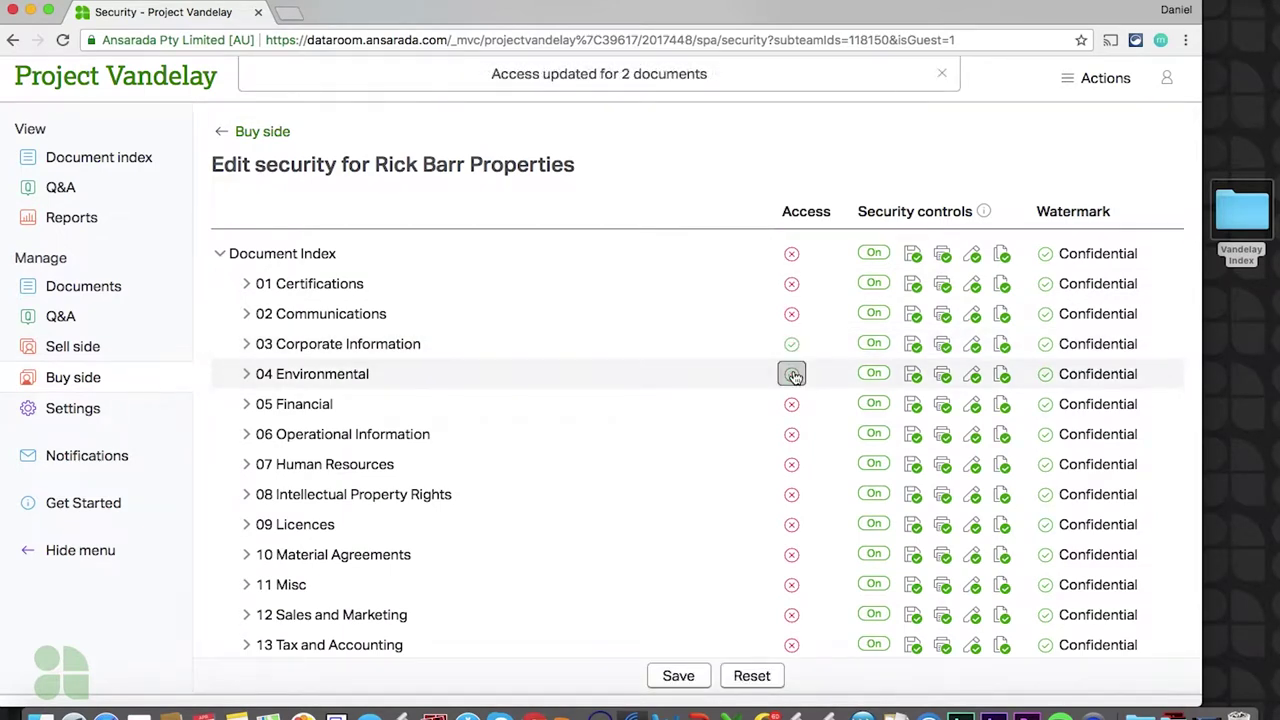
click(943, 376)
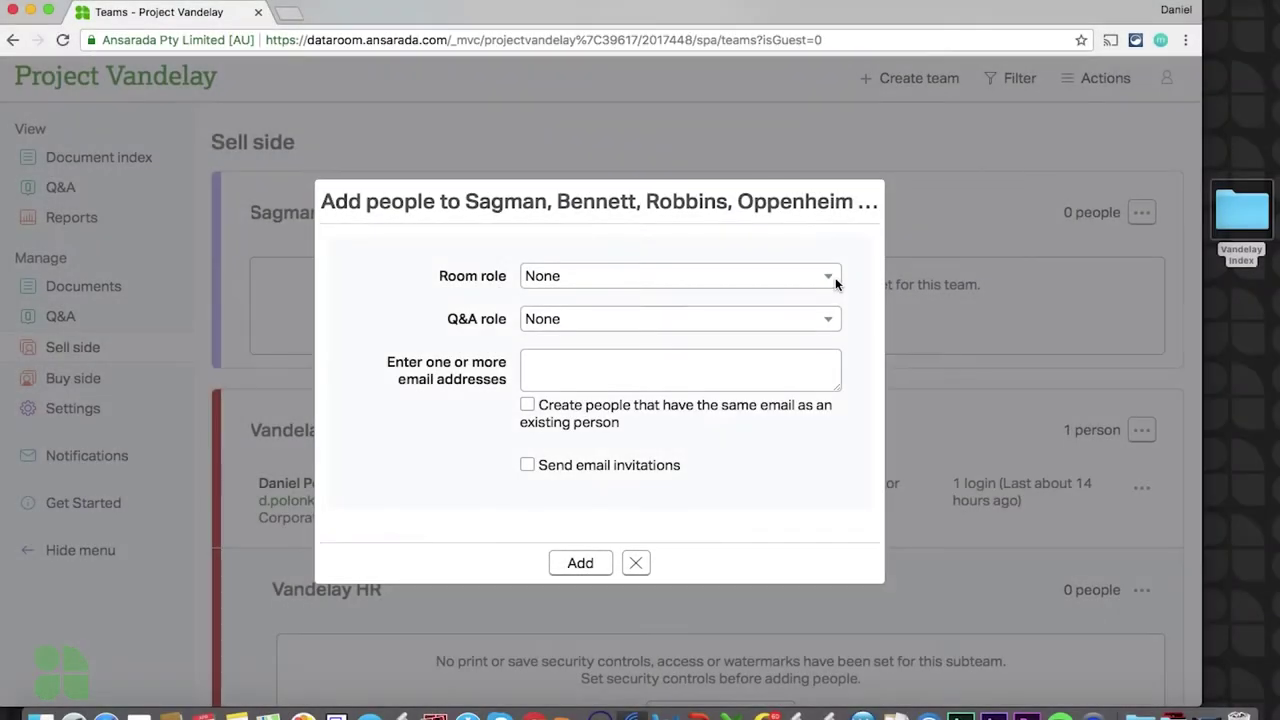
- Give the new people the Document Publisher room role and bring up the Q&A roles
click(835, 280)
click(820, 312)
click(824, 320)
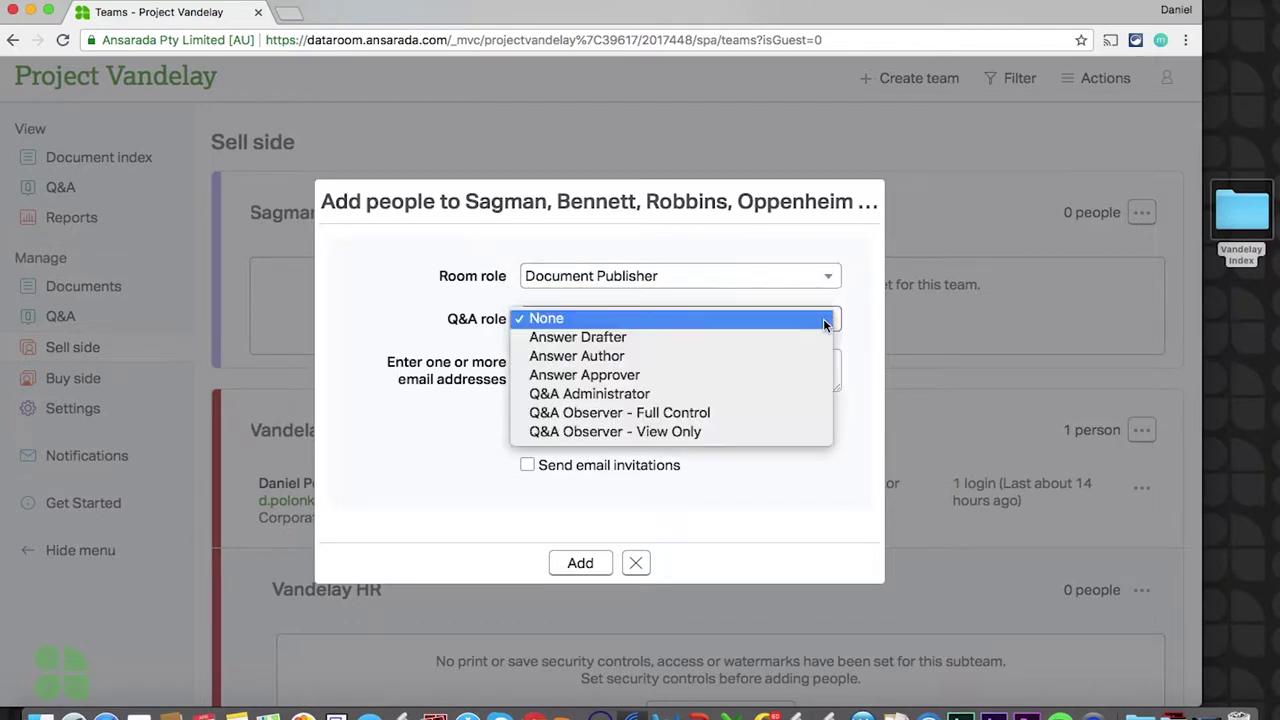
- Make the new people Answer Approvers and set level-2 auto numbering to Small Letter
click(810, 375)
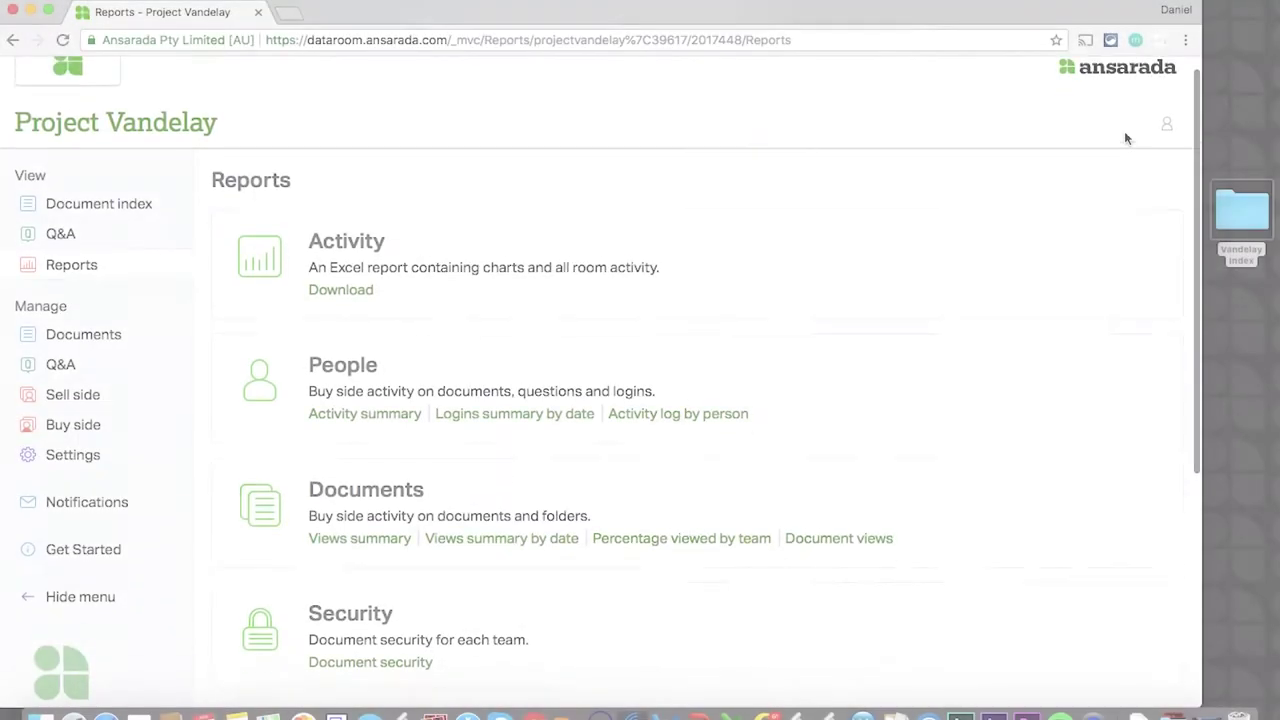
scroll(1125, 138, down, 2)
scroll(1125, 138, down, 5)
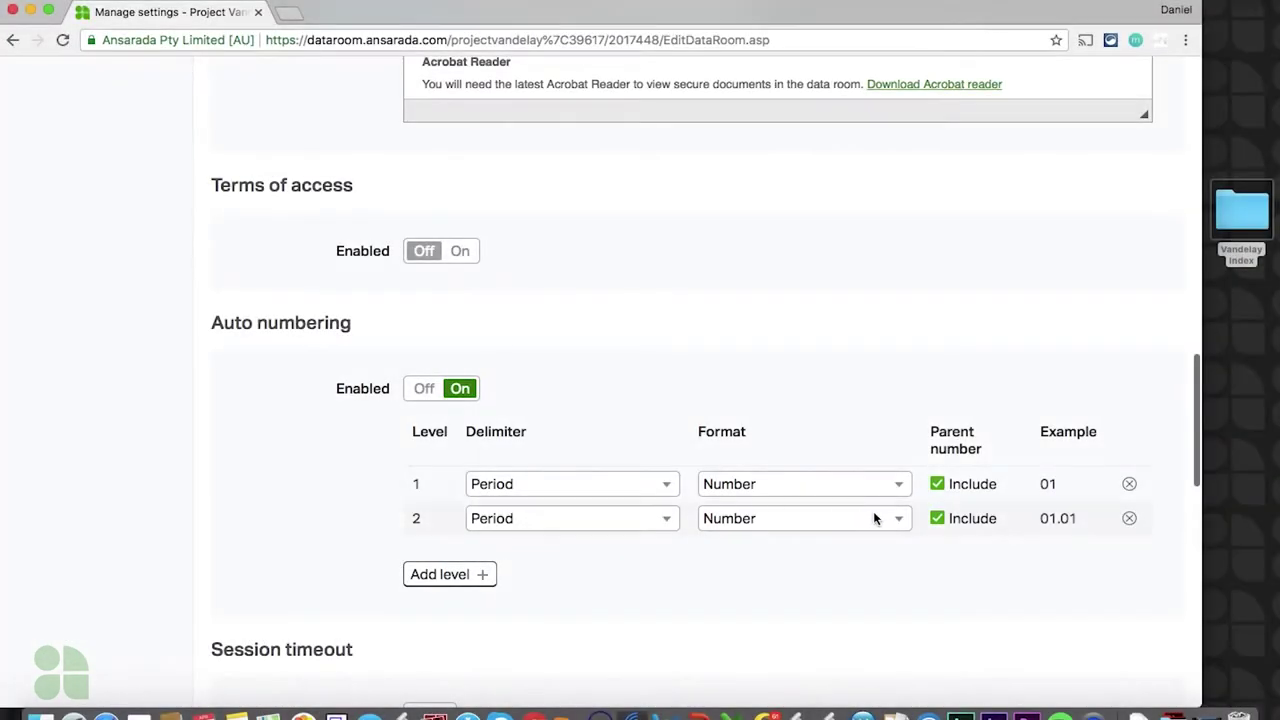
click(895, 518)
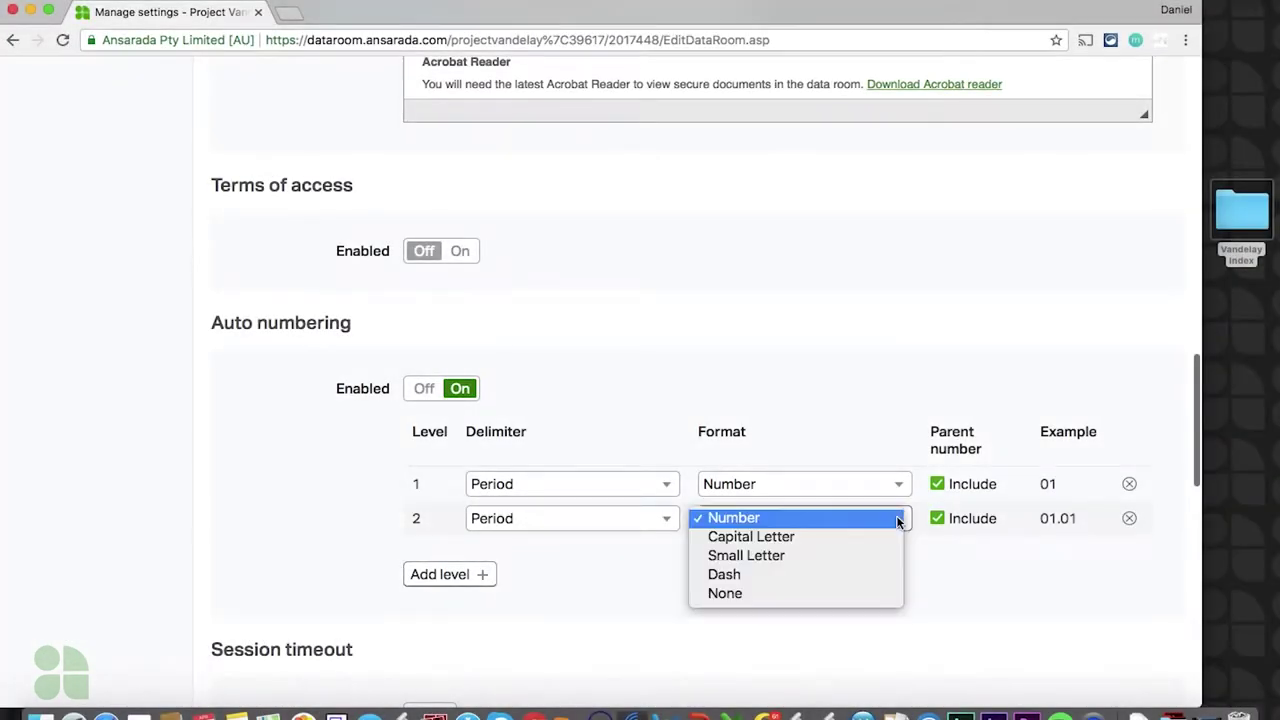
click(843, 555)
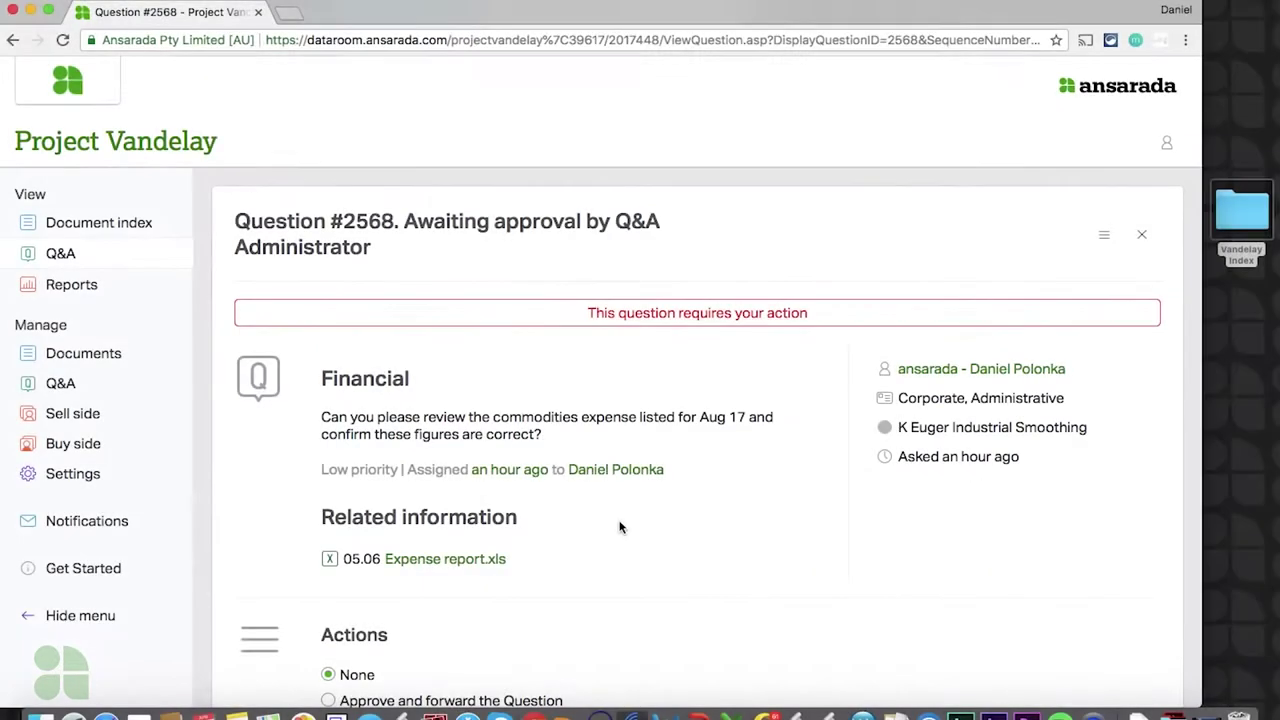
- Choose 'Answer Question and disclose the Answer' for question #2568 and start the answer text
scroll(619, 527, down, 1)
scroll(619, 527, down, 3)
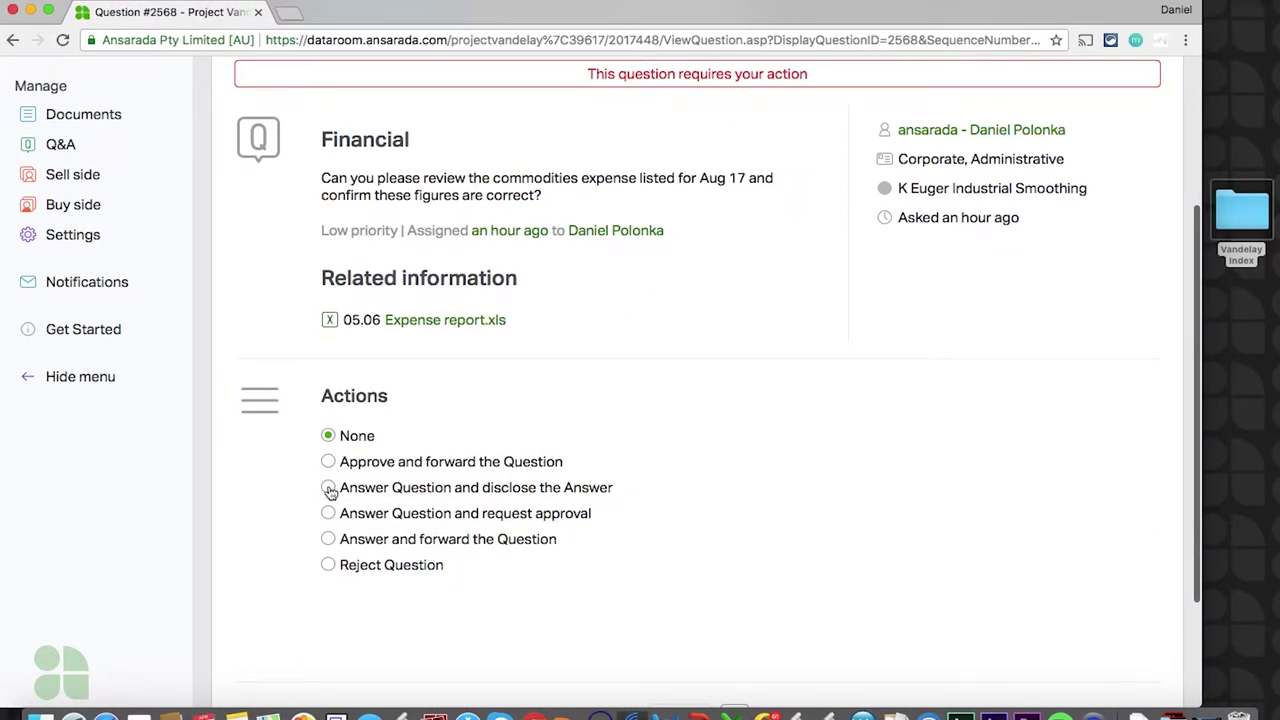
click(330, 488)
scroll(577, 529, down, 3)
click(618, 525)
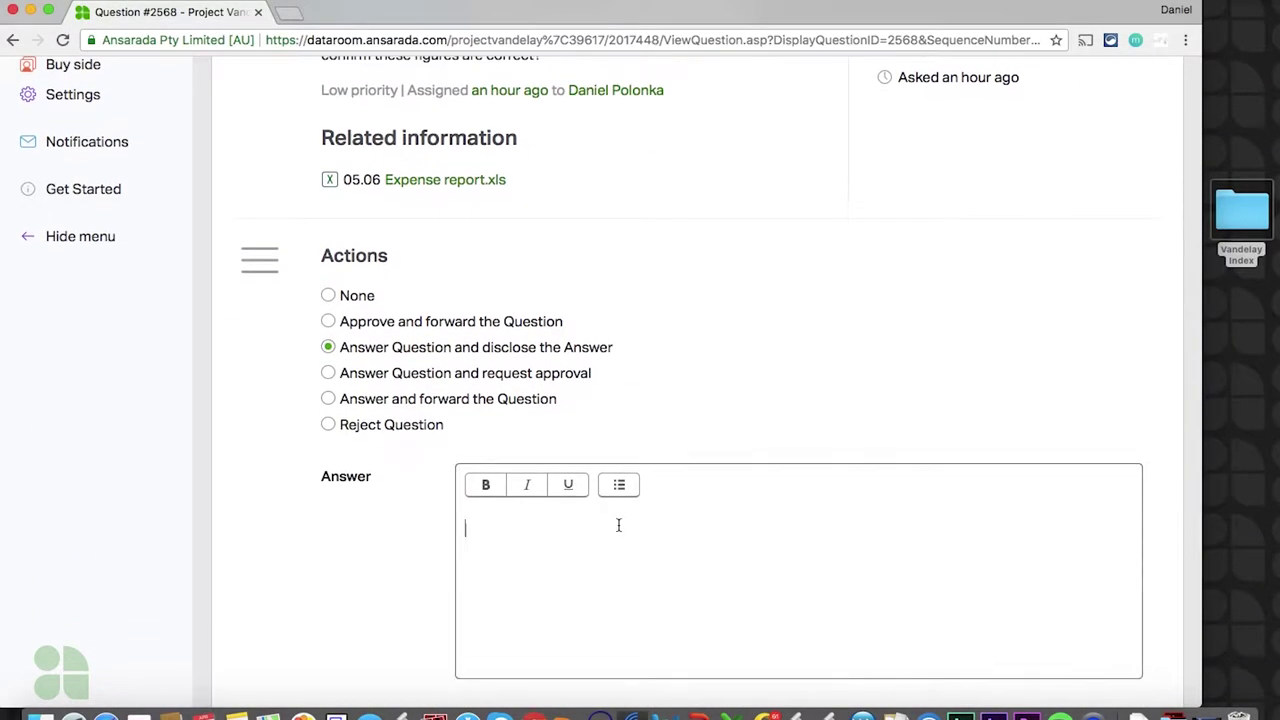
- Write 'Yes, I confirm these' in the Answer box
text(Yes, I confir)
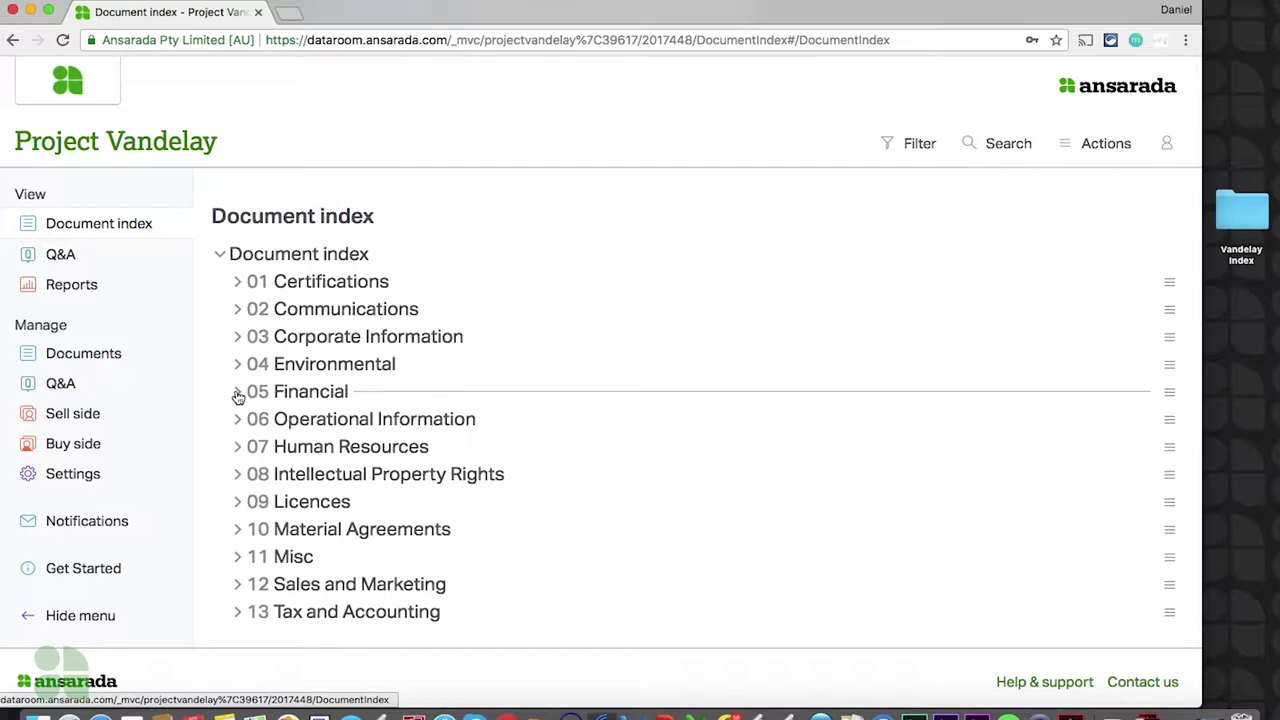
- Download 05.06 Expense report from 05 Financial, then preview 02.02 MIP for Companies
click(237, 392)
click(337, 560)
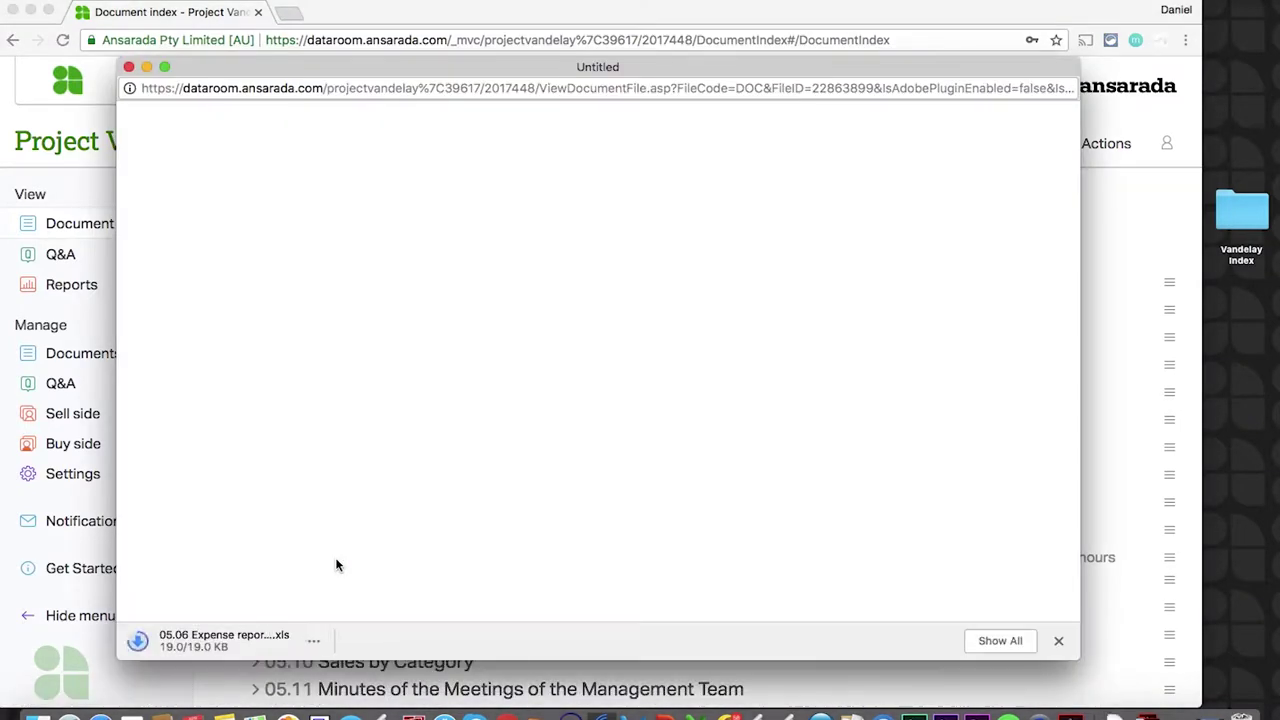
click(128, 67)
click(239, 311)
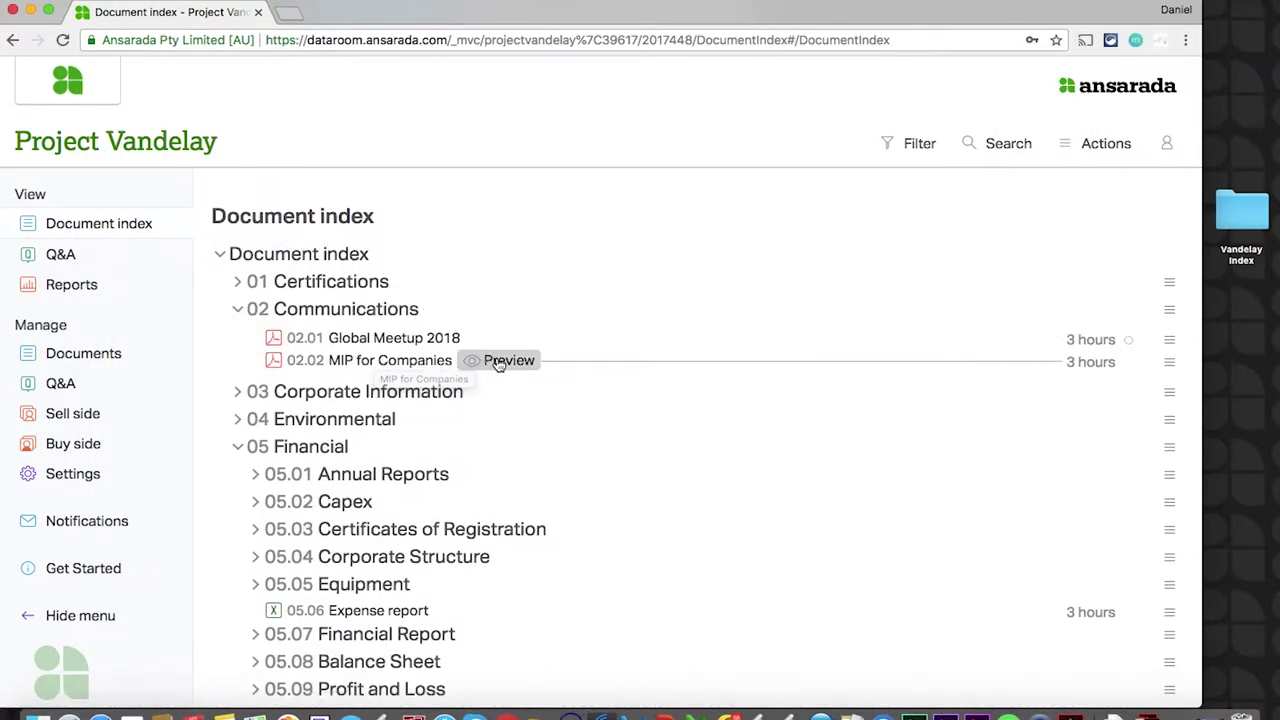
click(498, 362)
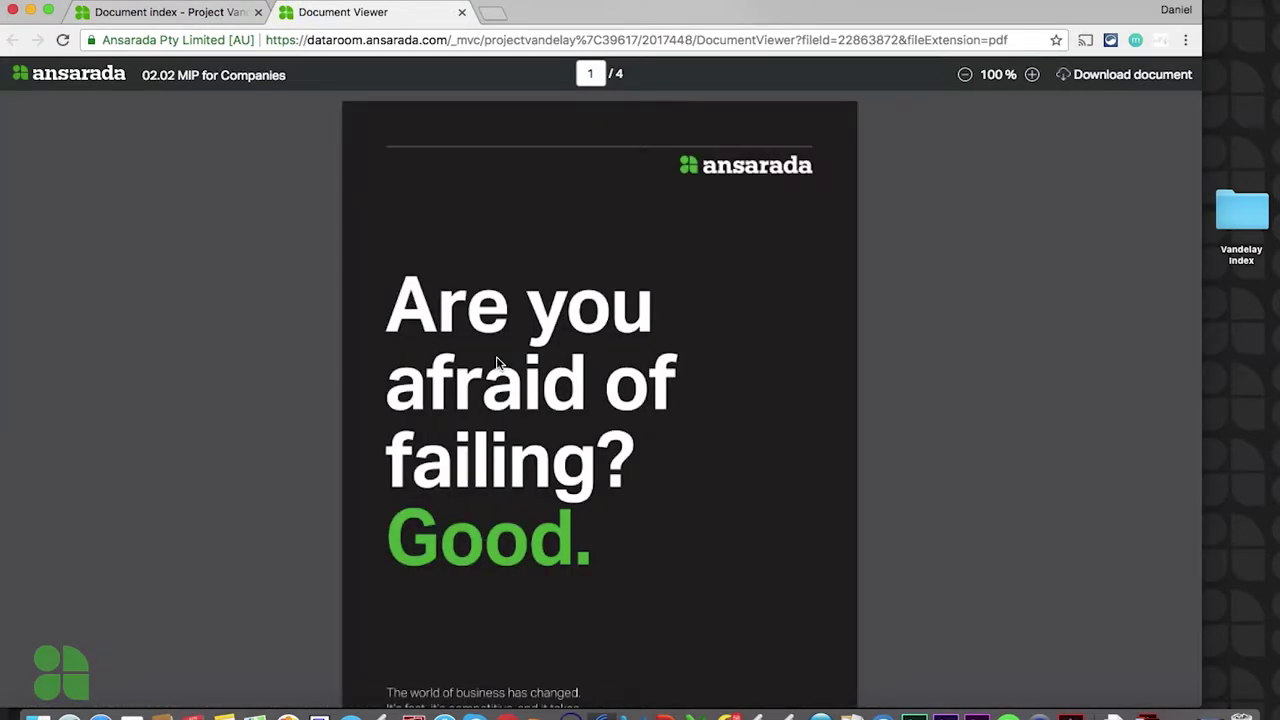
- Scroll down through the MIP for Companies PDF preview
scroll(498, 362, down, 5)
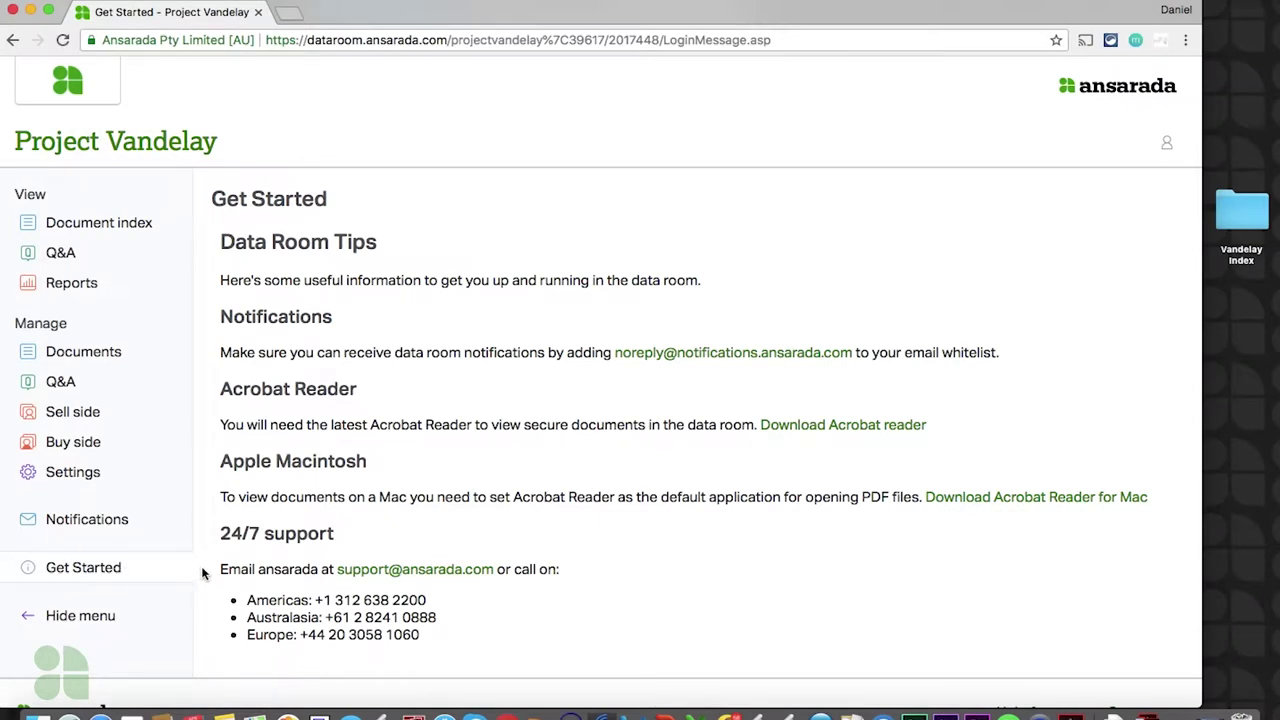
- Hide the side menu to widen the page
click(97, 620)
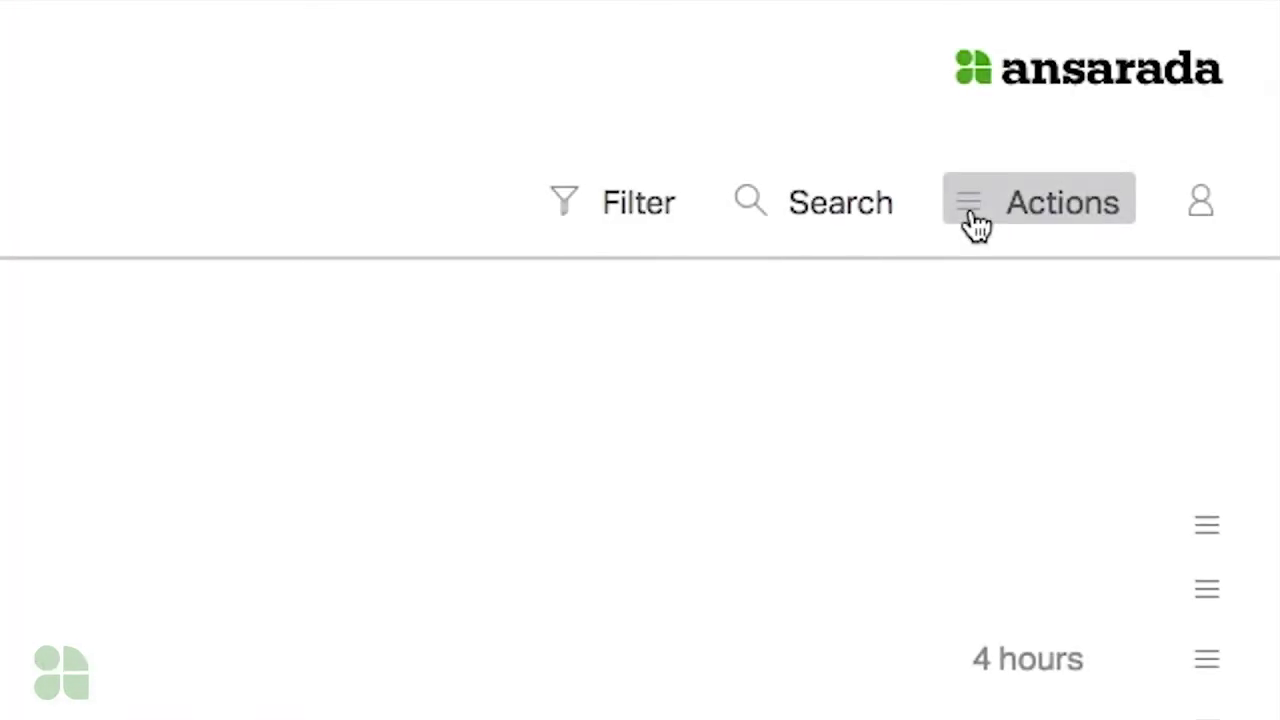
click(975, 226)
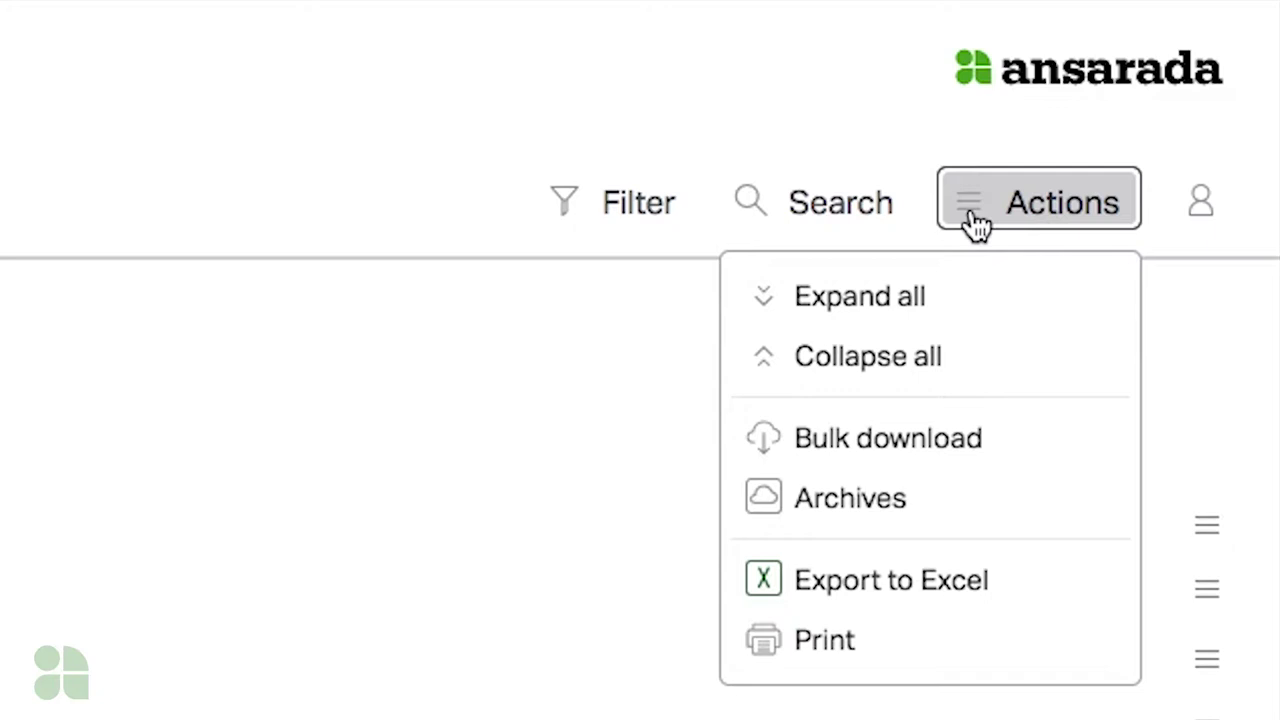
click(1180, 383)
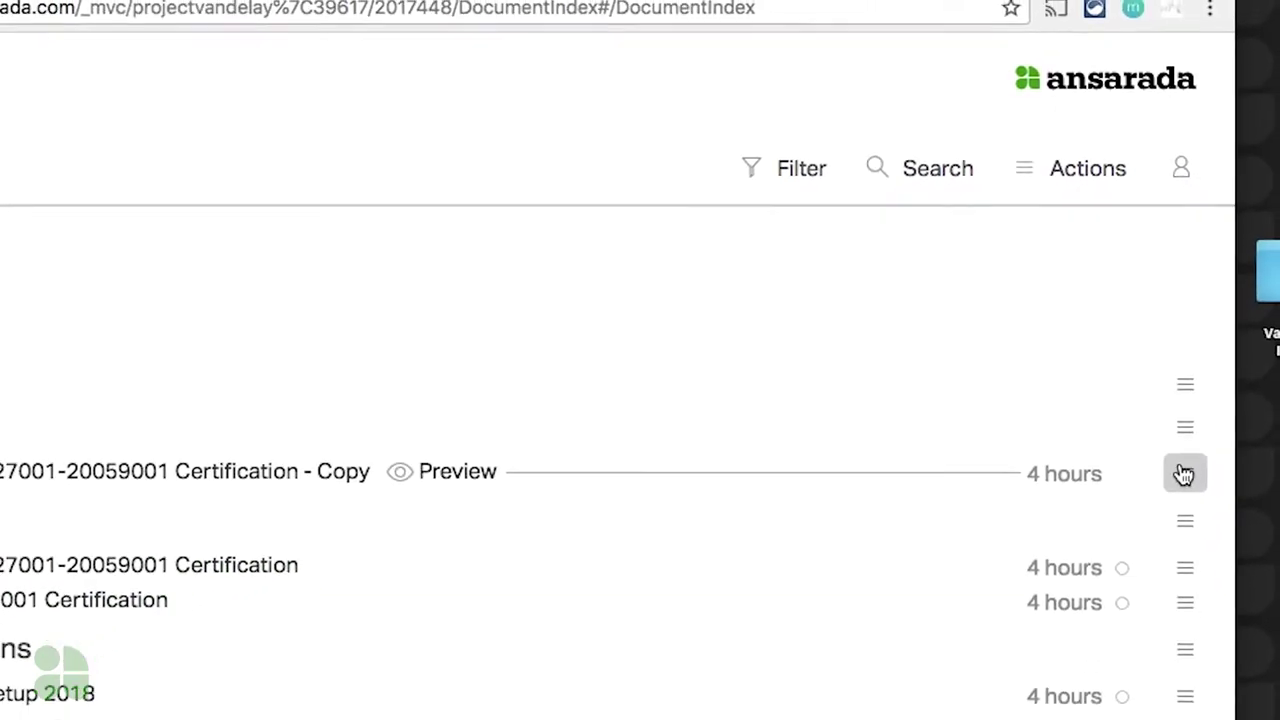
click(1184, 474)
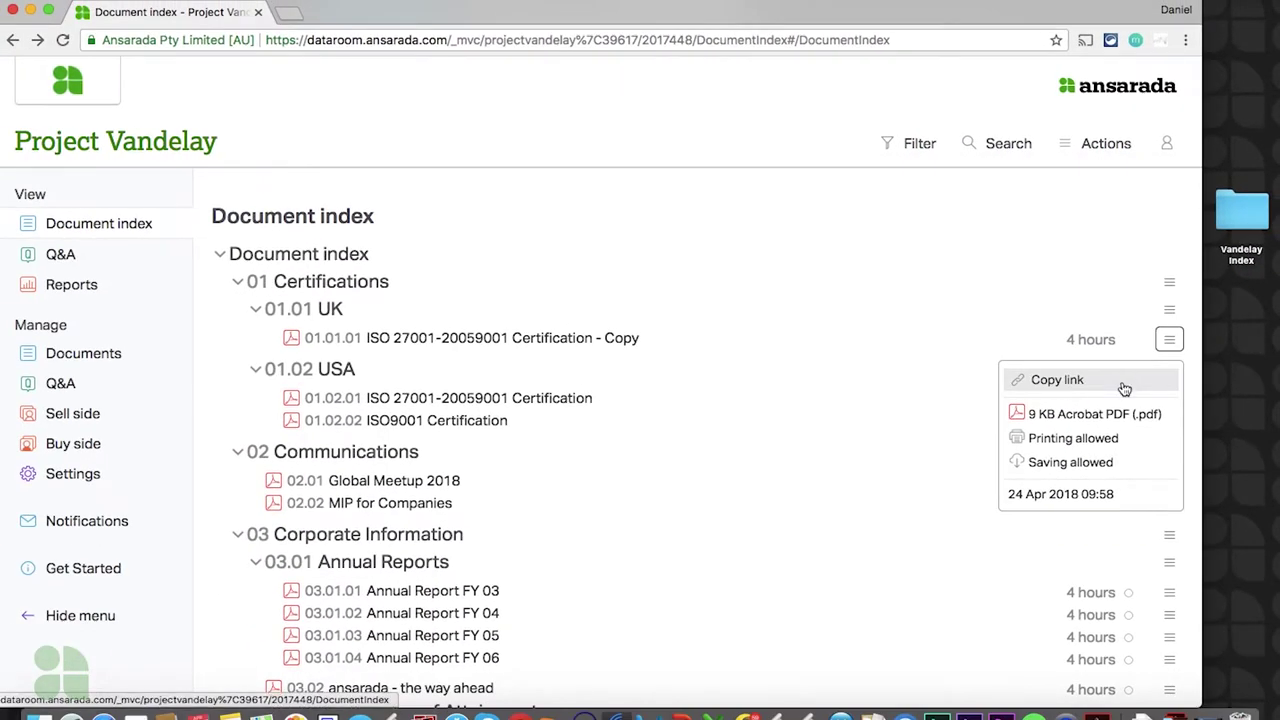
- Go to Edit profile, scroll to Security Settings, then open the Ansarada Contact Us page
click(1046, 388)
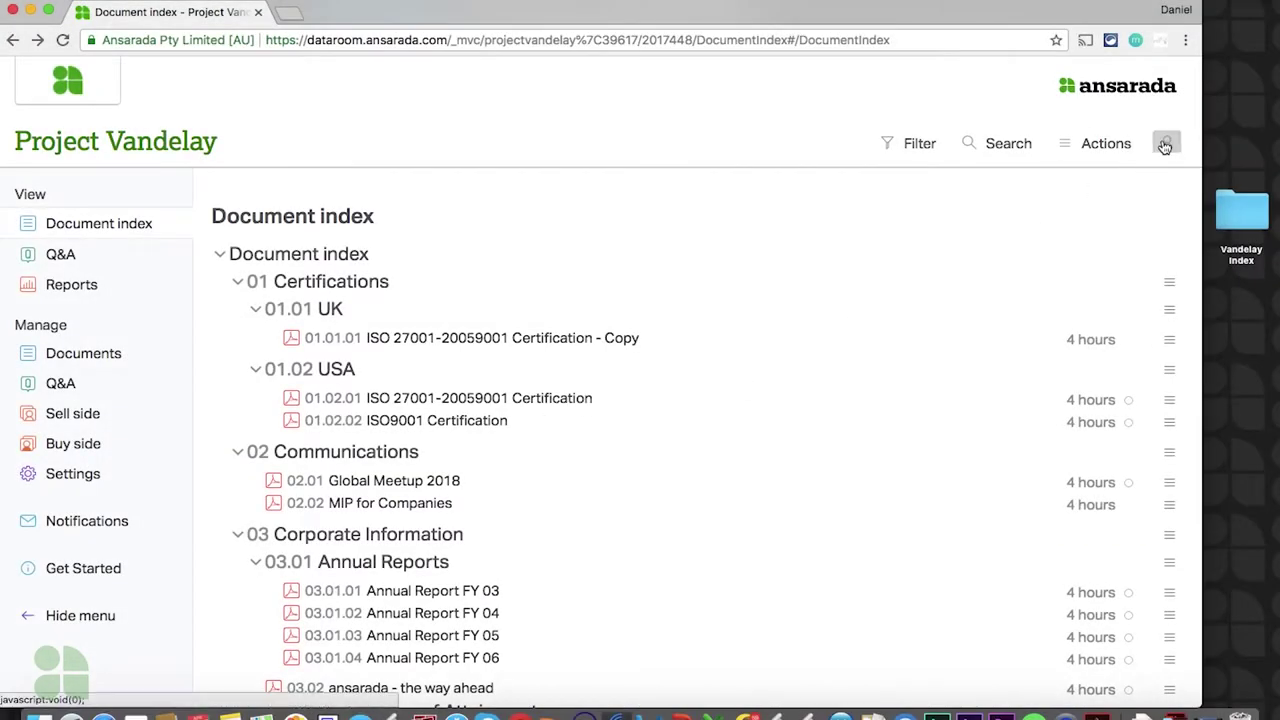
click(1165, 145)
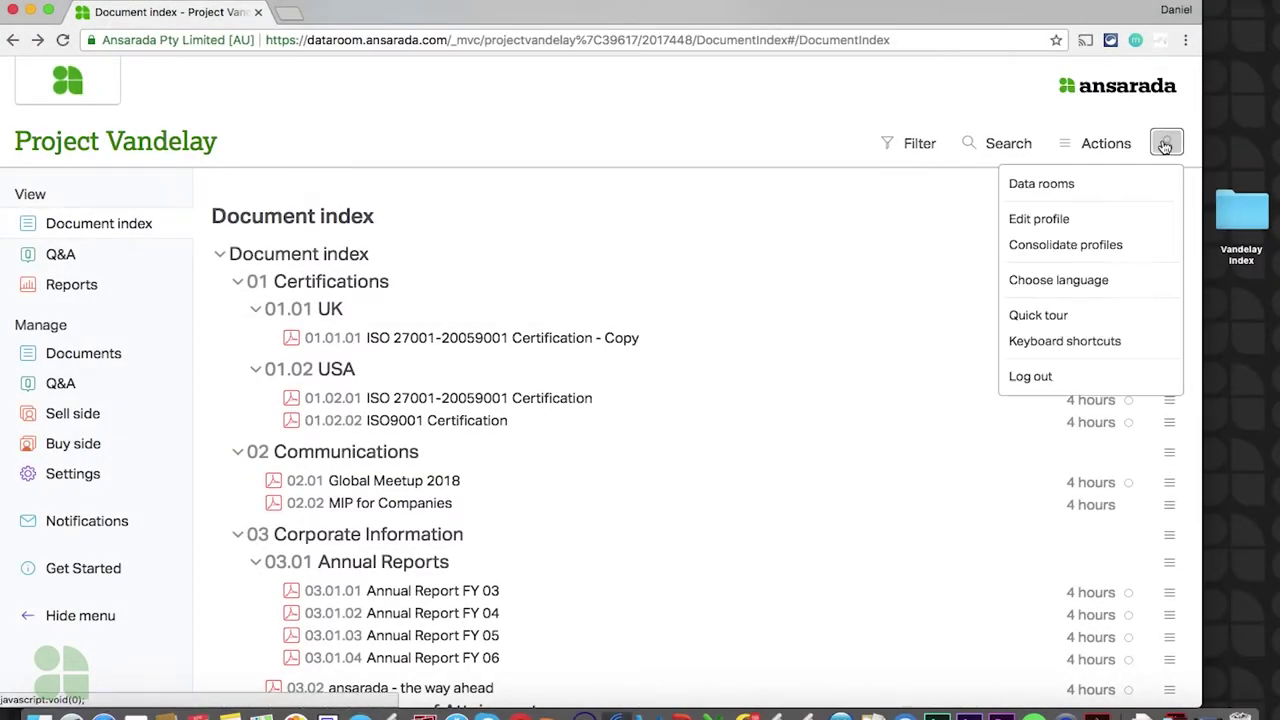
click(1099, 219)
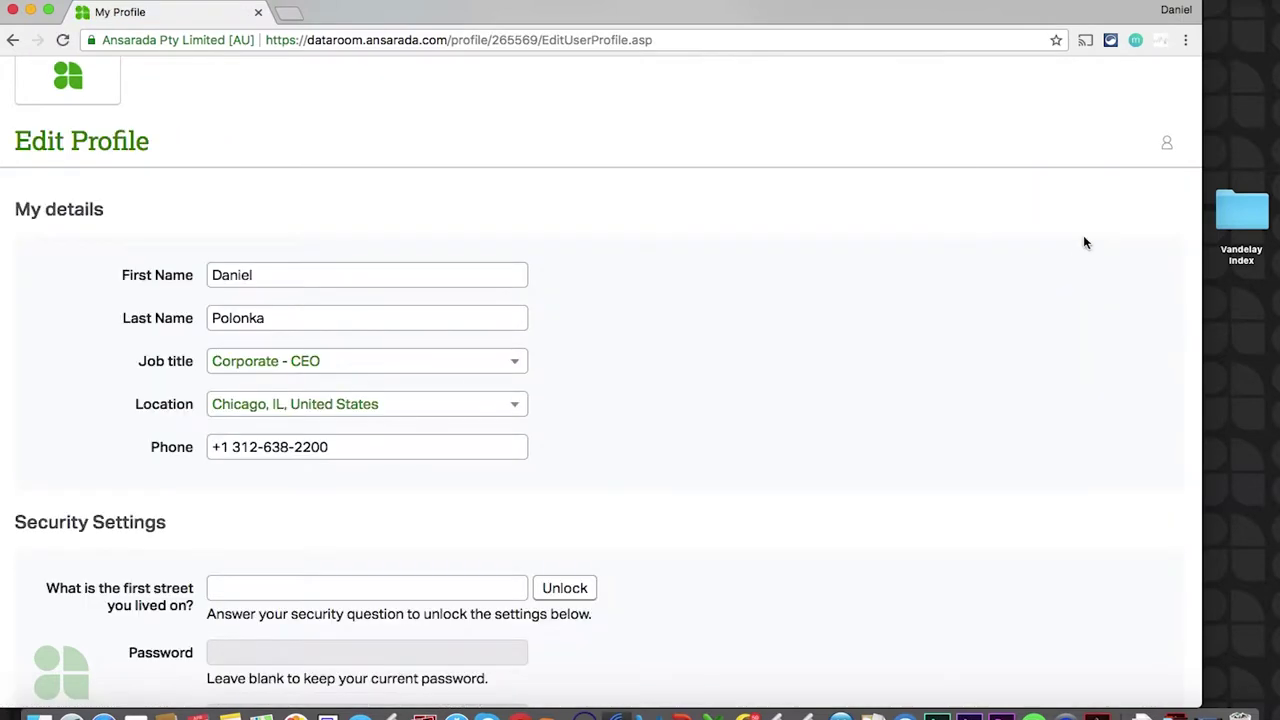
scroll(1073, 277, down, 5)
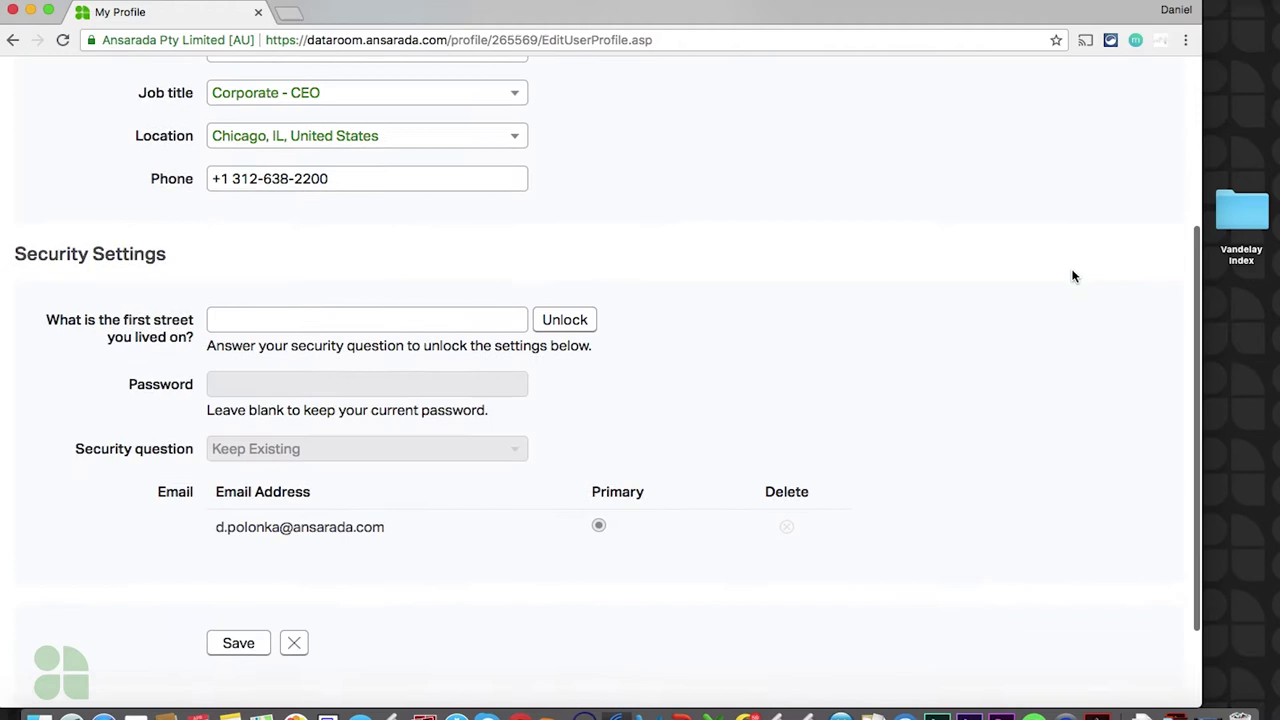
scroll(1073, 277, down, 1)
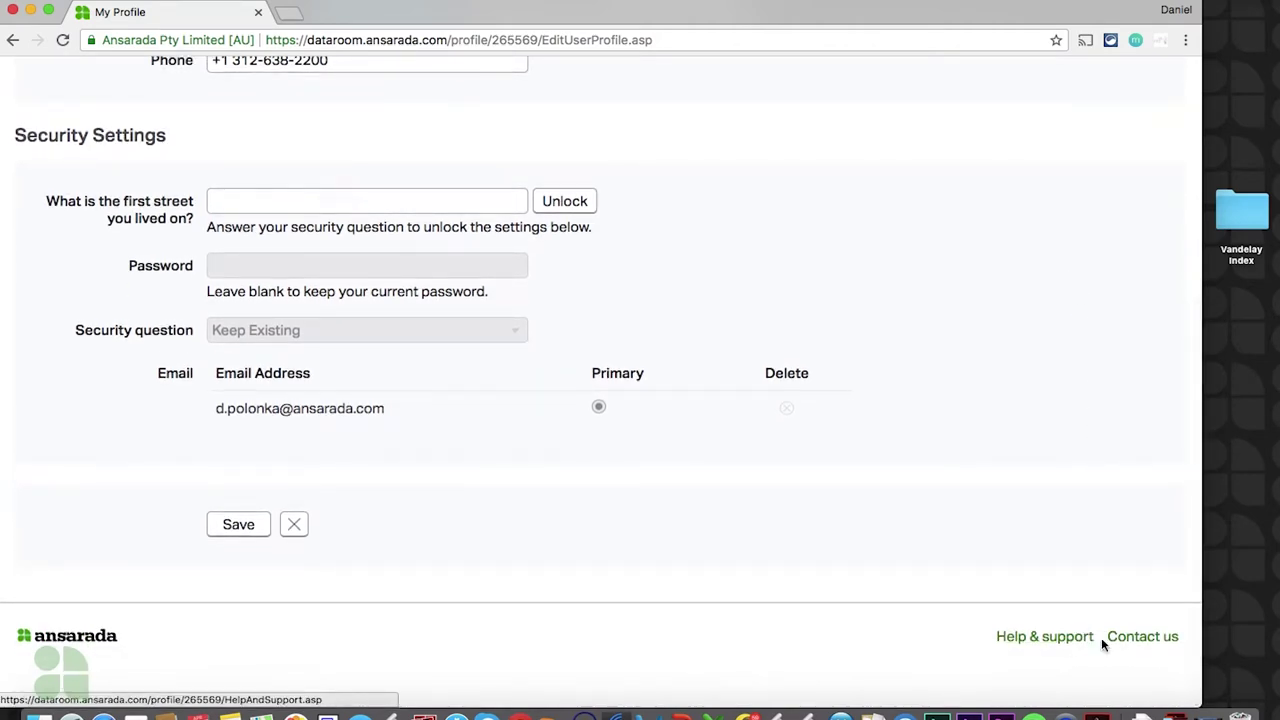
click(1129, 641)
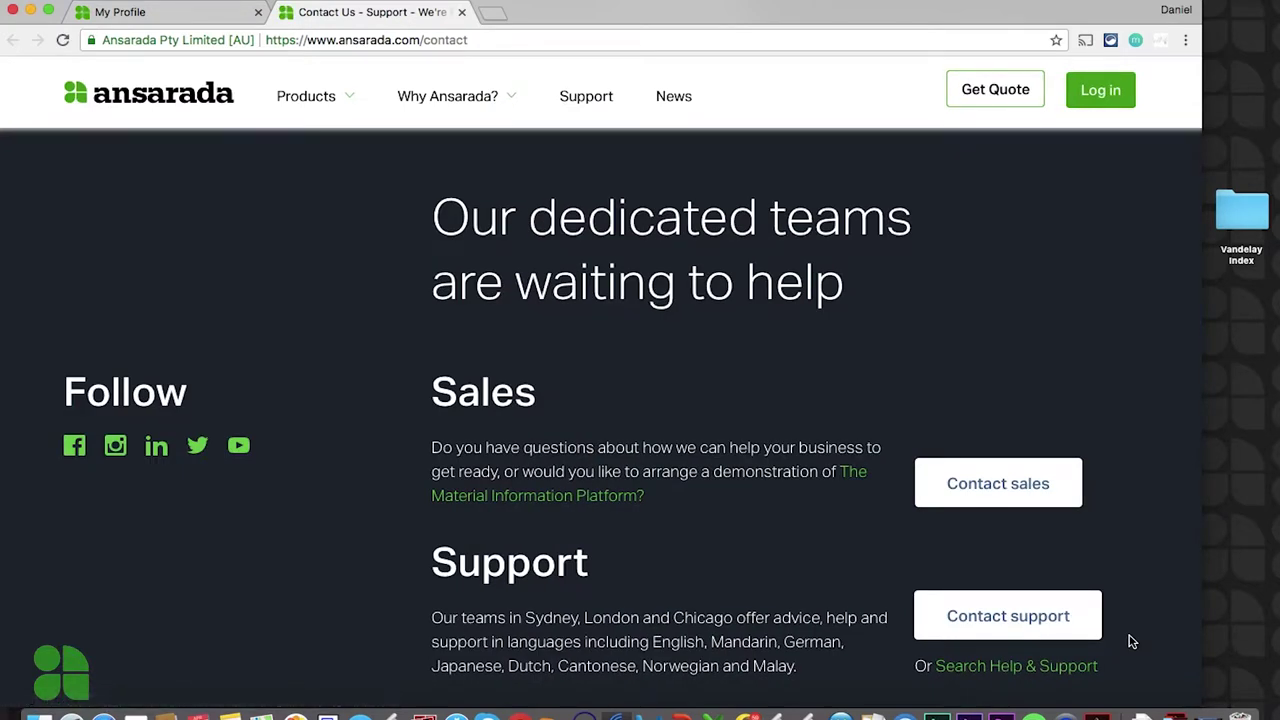
- Scroll down through the Contact Us page
scroll(1131, 641, down, 3)
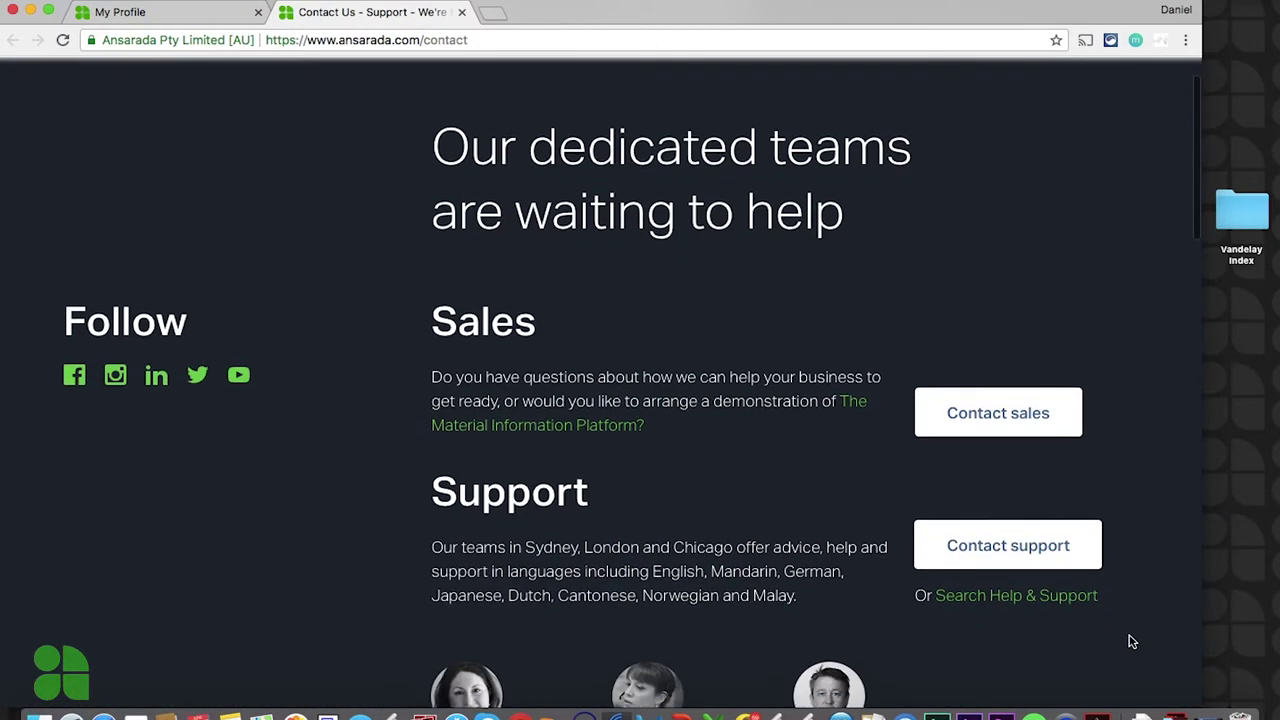
scroll(1131, 641, down, 3)
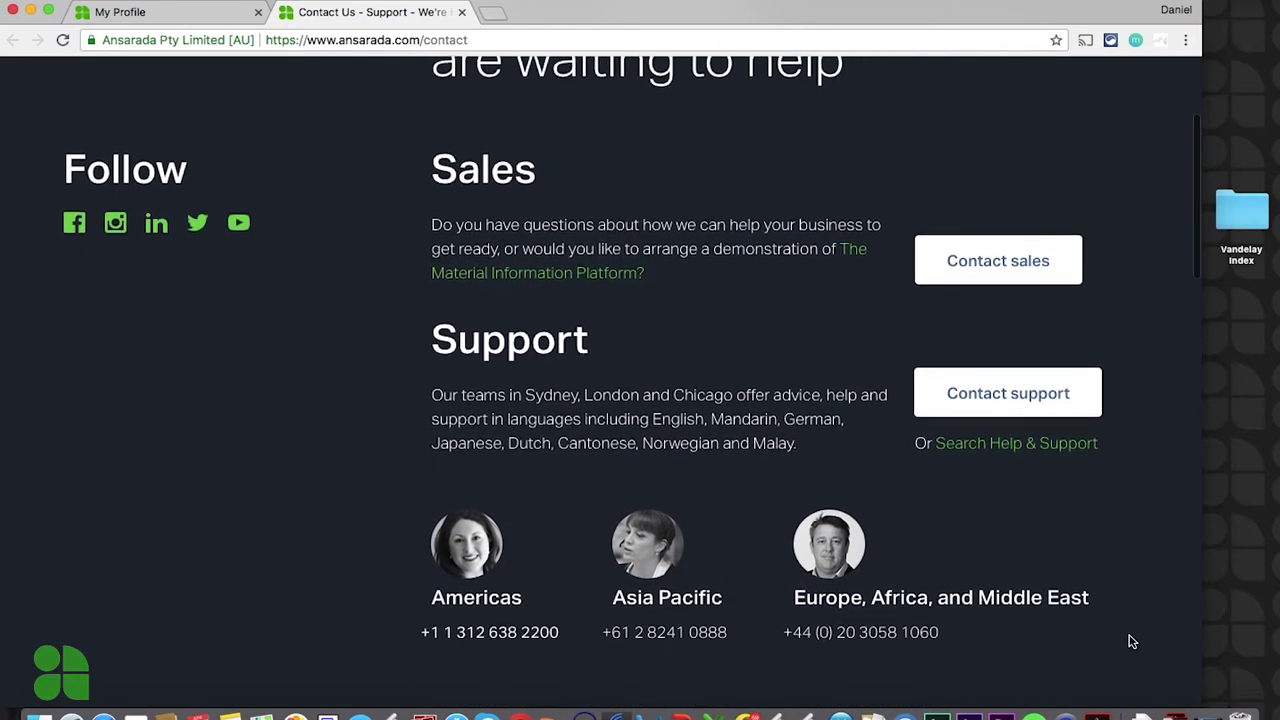
scroll(1131, 641, down, 4)
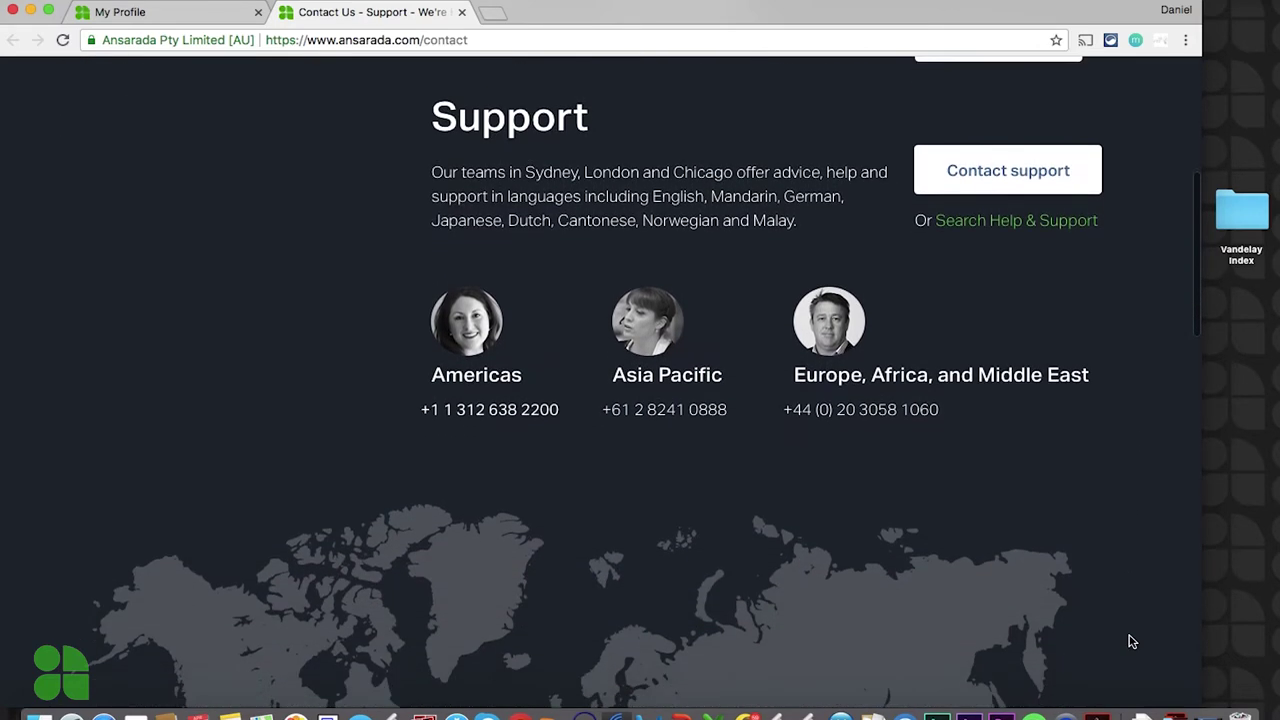
scroll(1131, 641, down, 3)
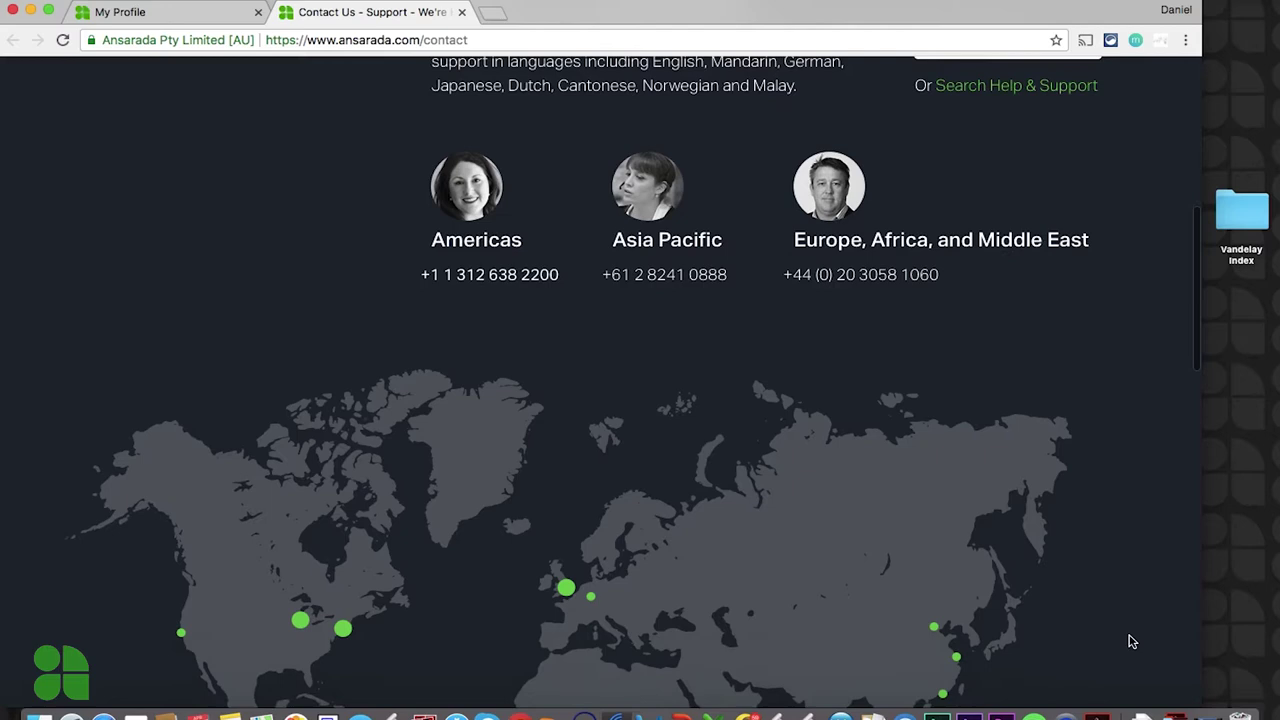
scroll(1131, 641, down, 1)
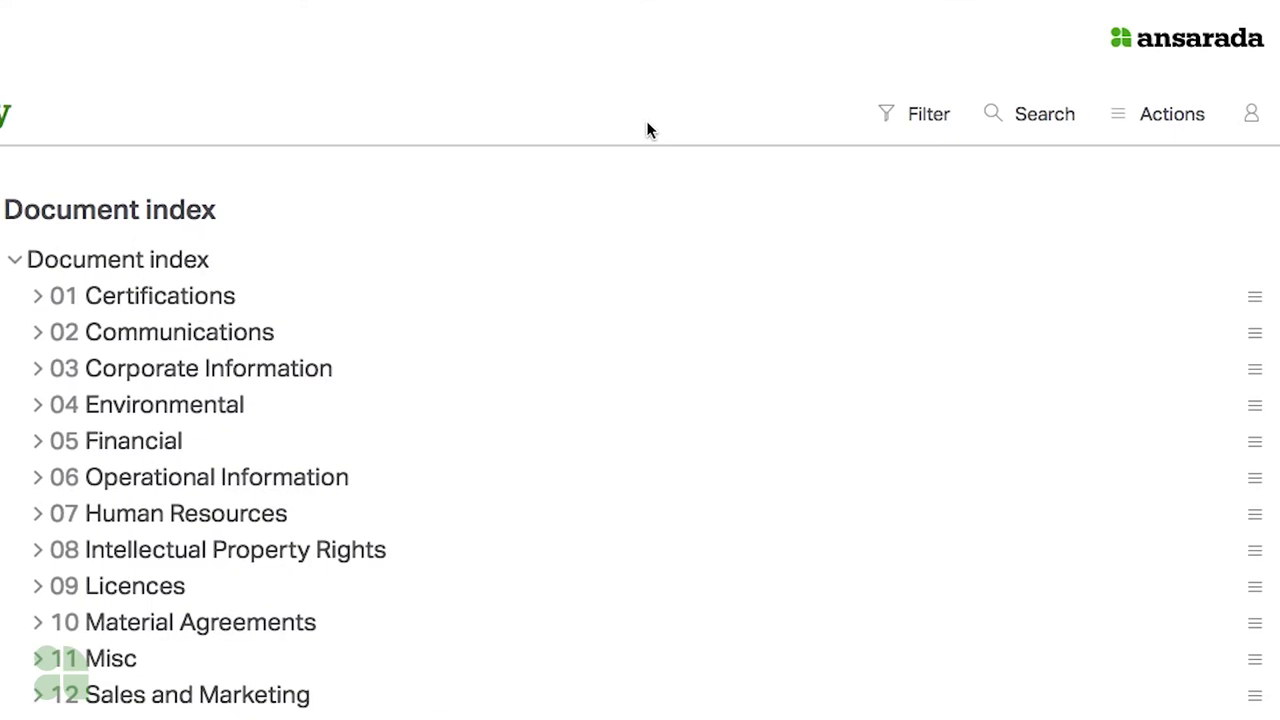
- Review the Save, Print, Documents and Date filters, leaving them at All and Any
click(903, 126)
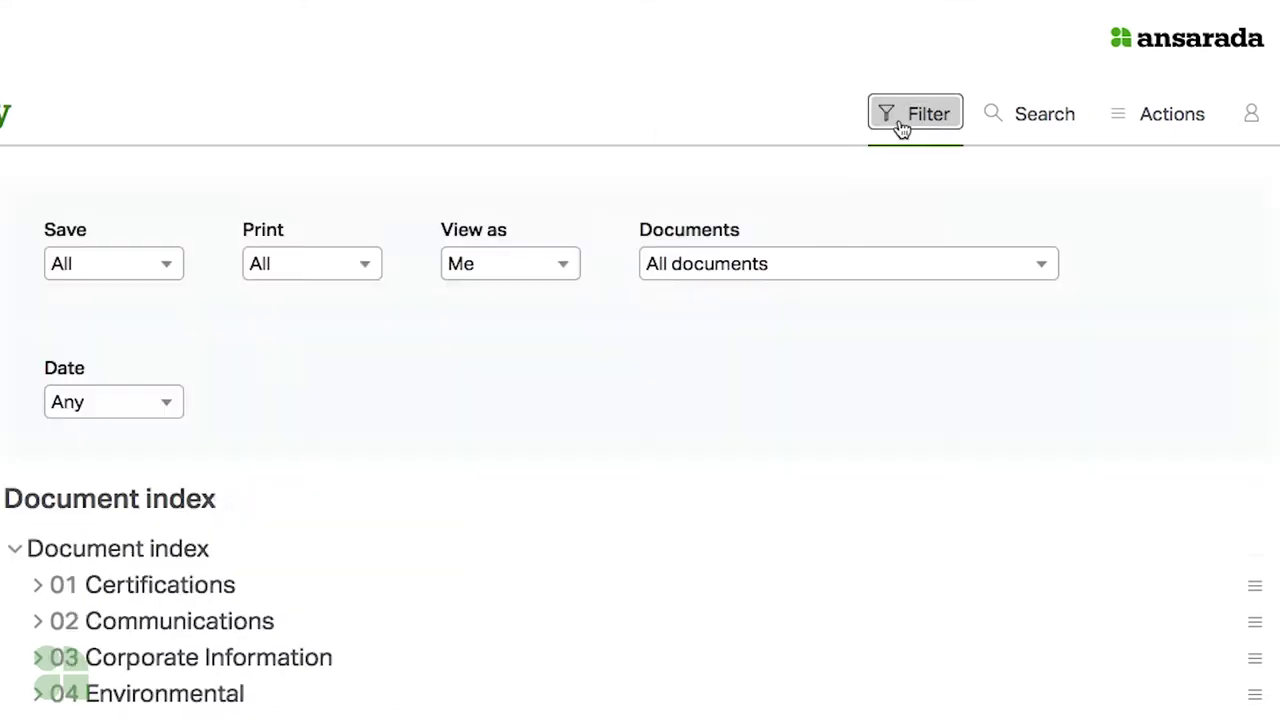
click(176, 266)
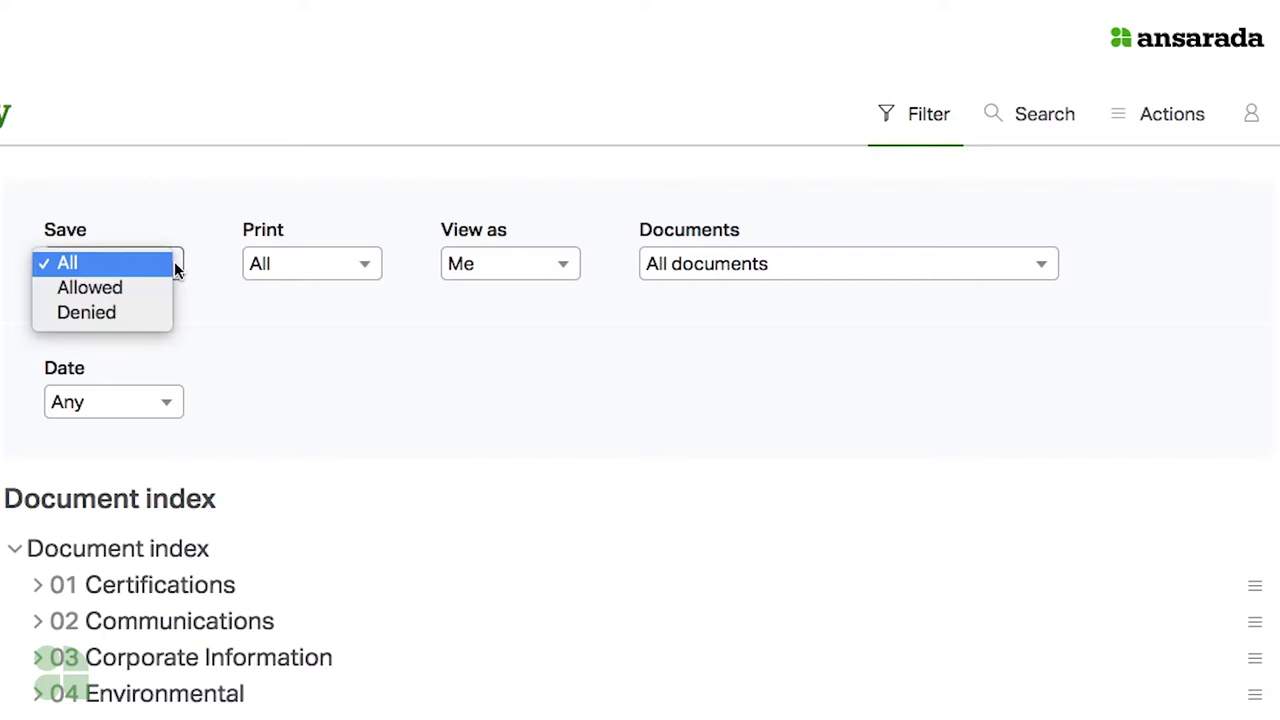
click(395, 258)
click(368, 262)
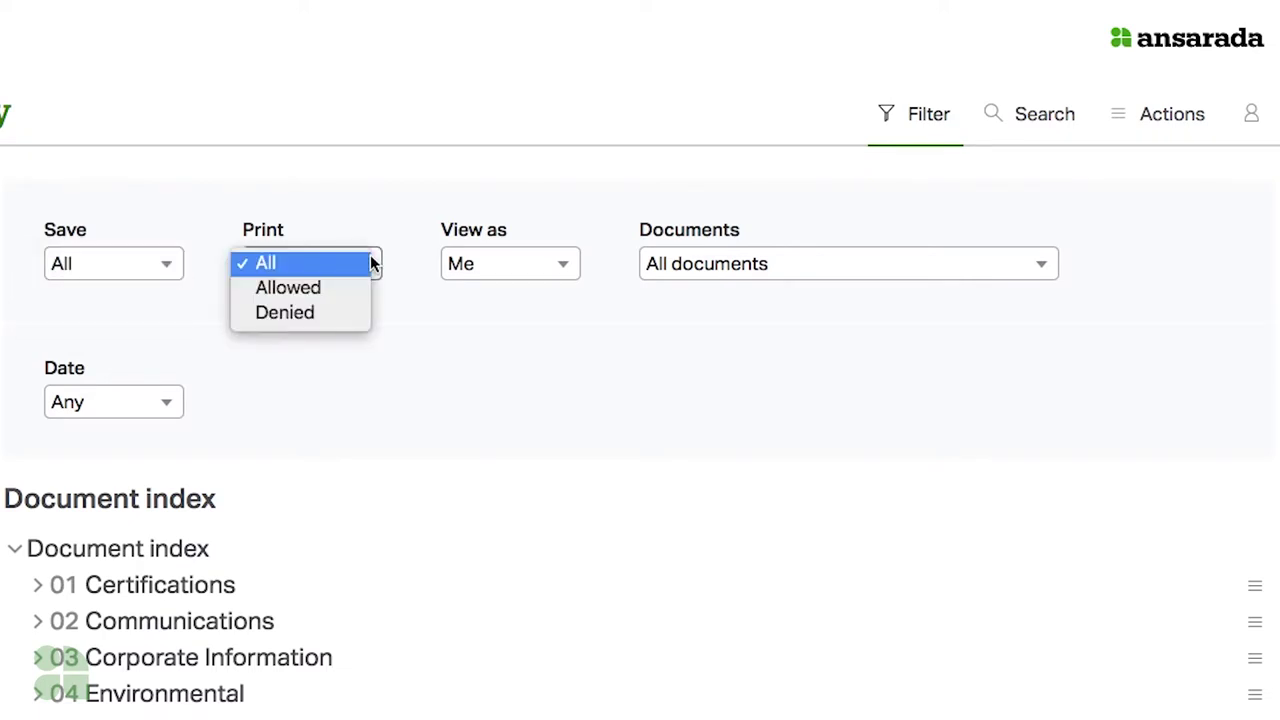
click(408, 268)
click(983, 256)
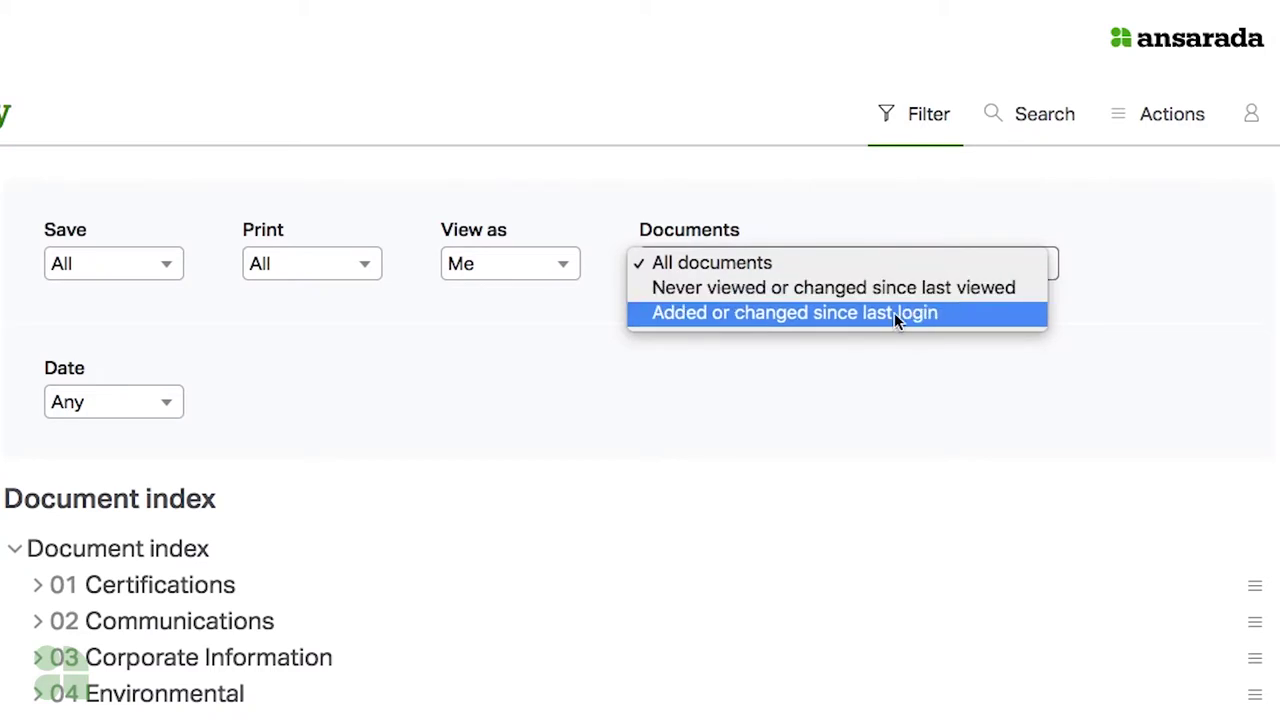
click(314, 416)
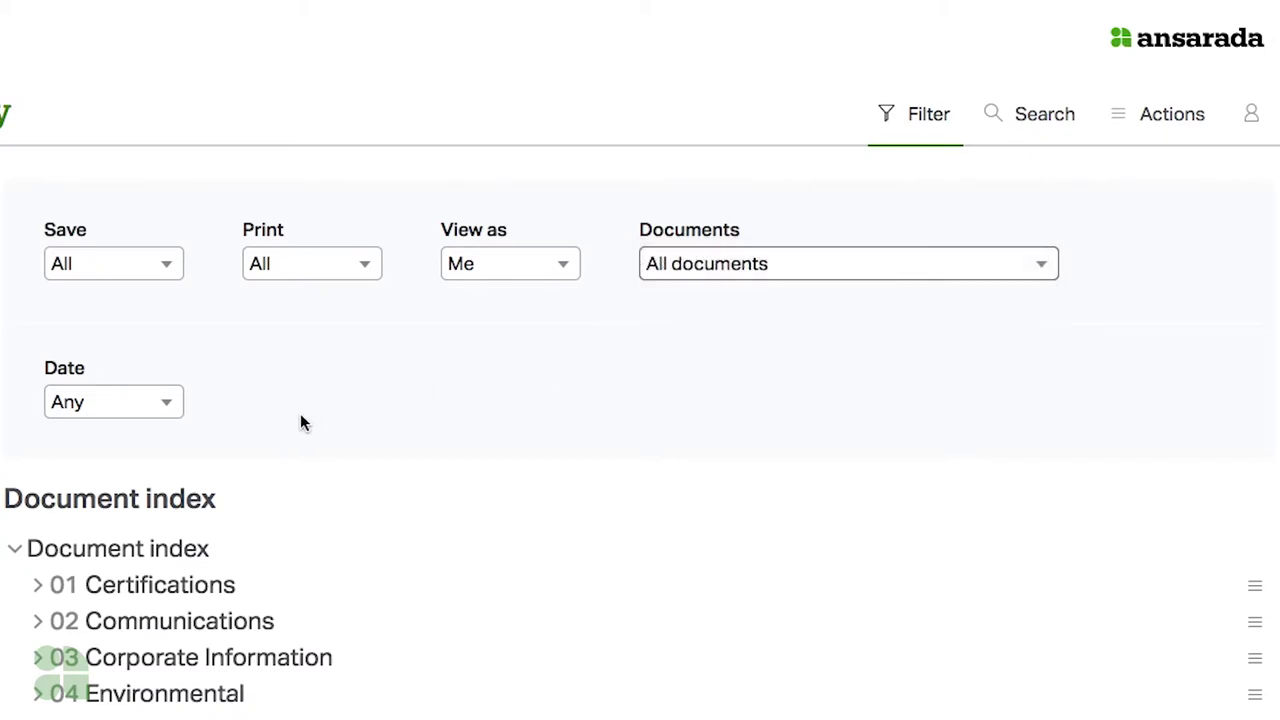
click(169, 403)
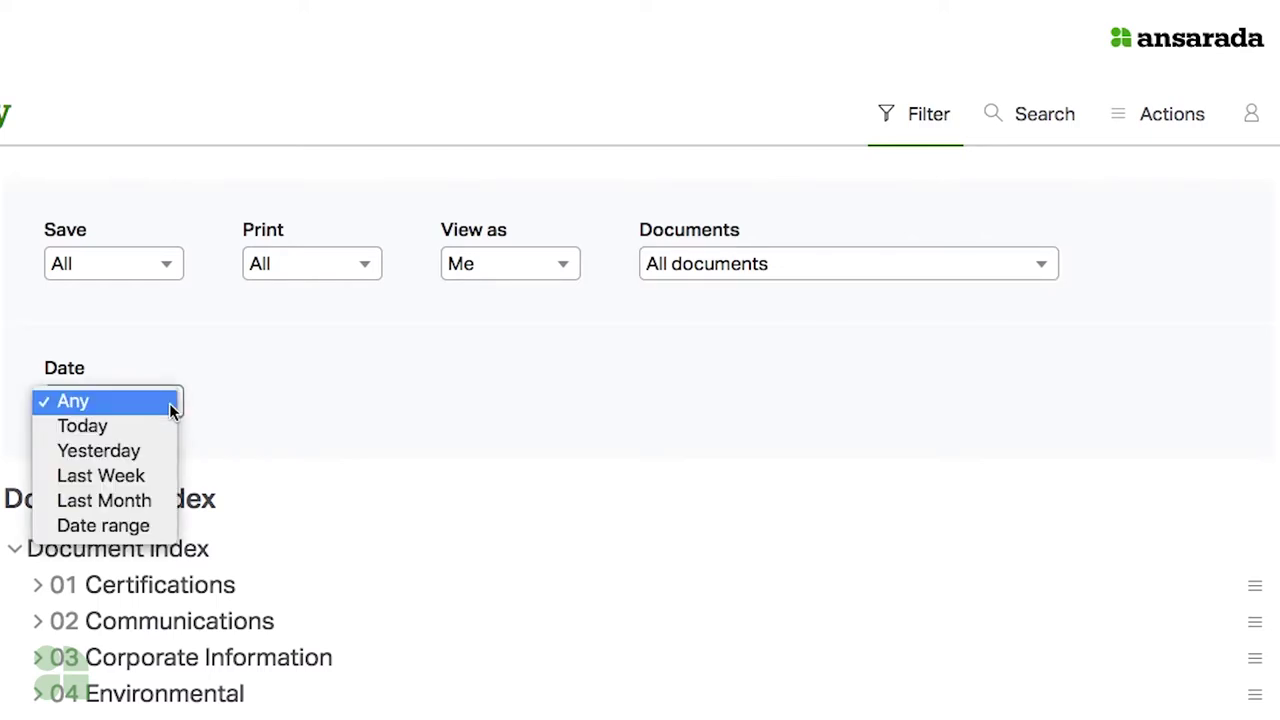
click(245, 408)
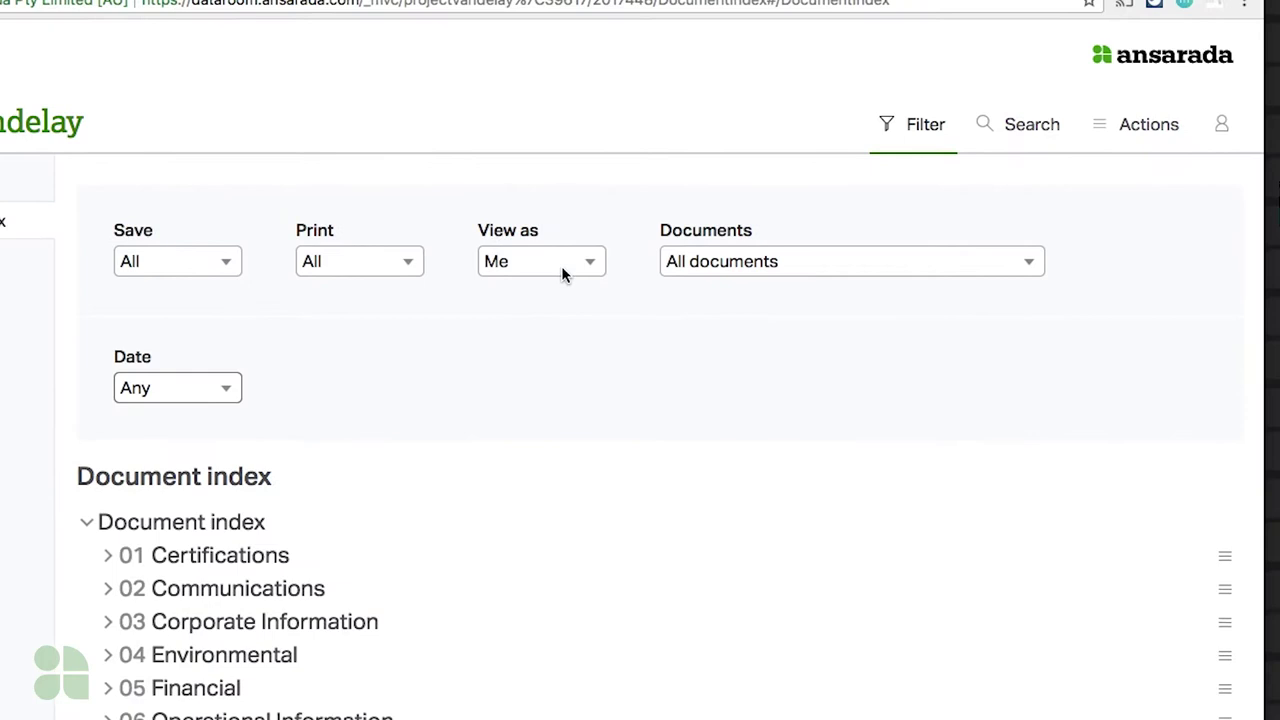
- View the index as Rick Barr Properties and expand 03 Corporate Information
click(589, 263)
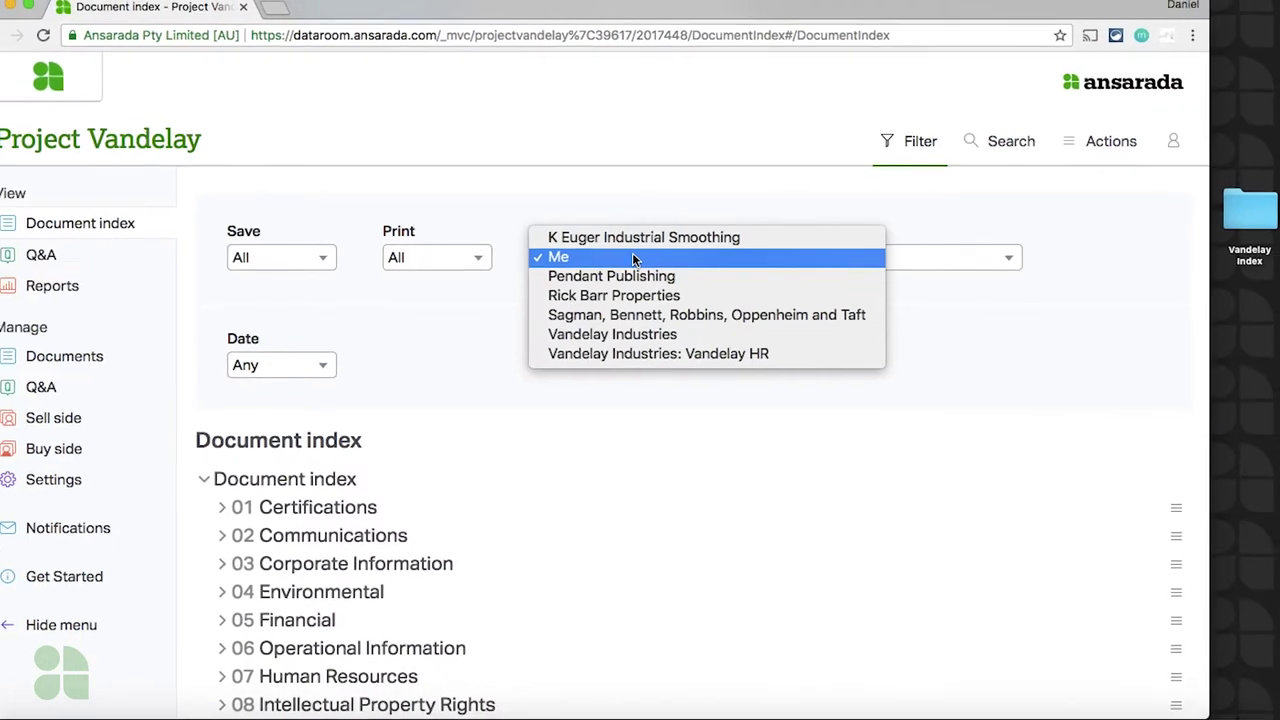
key(Escape)
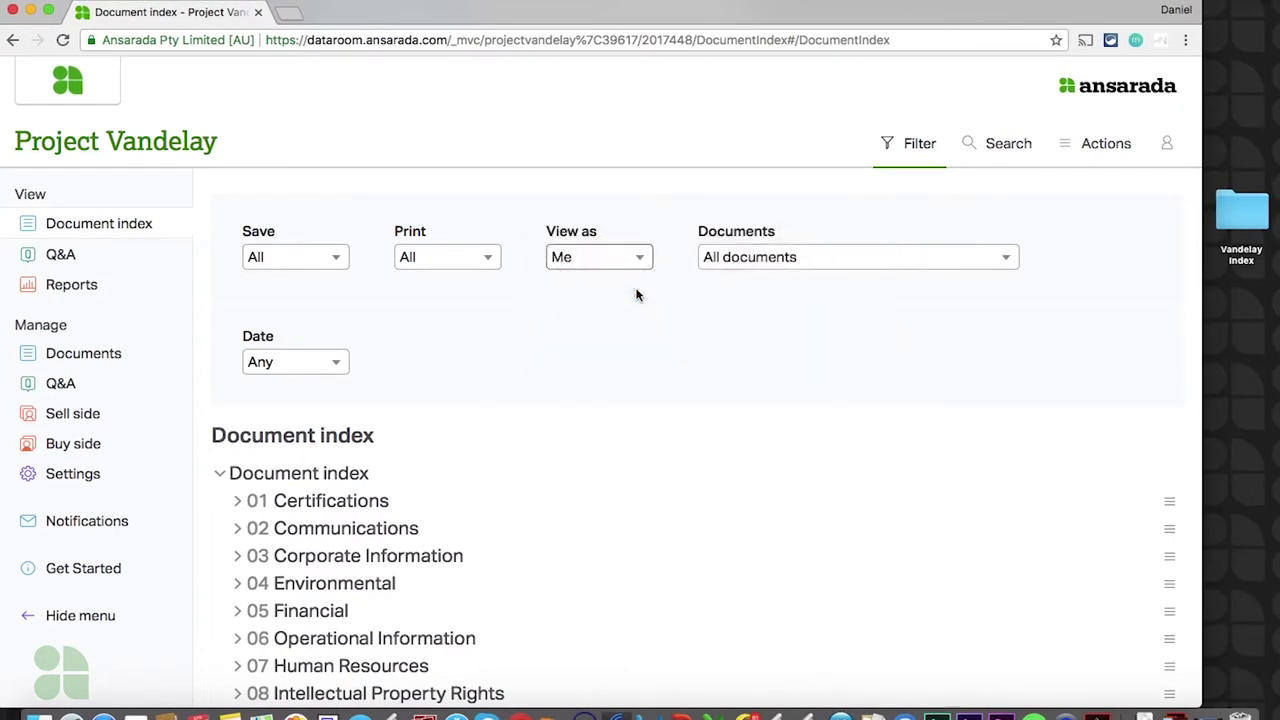
click(240, 550)
scroll(242, 553, down, 3)
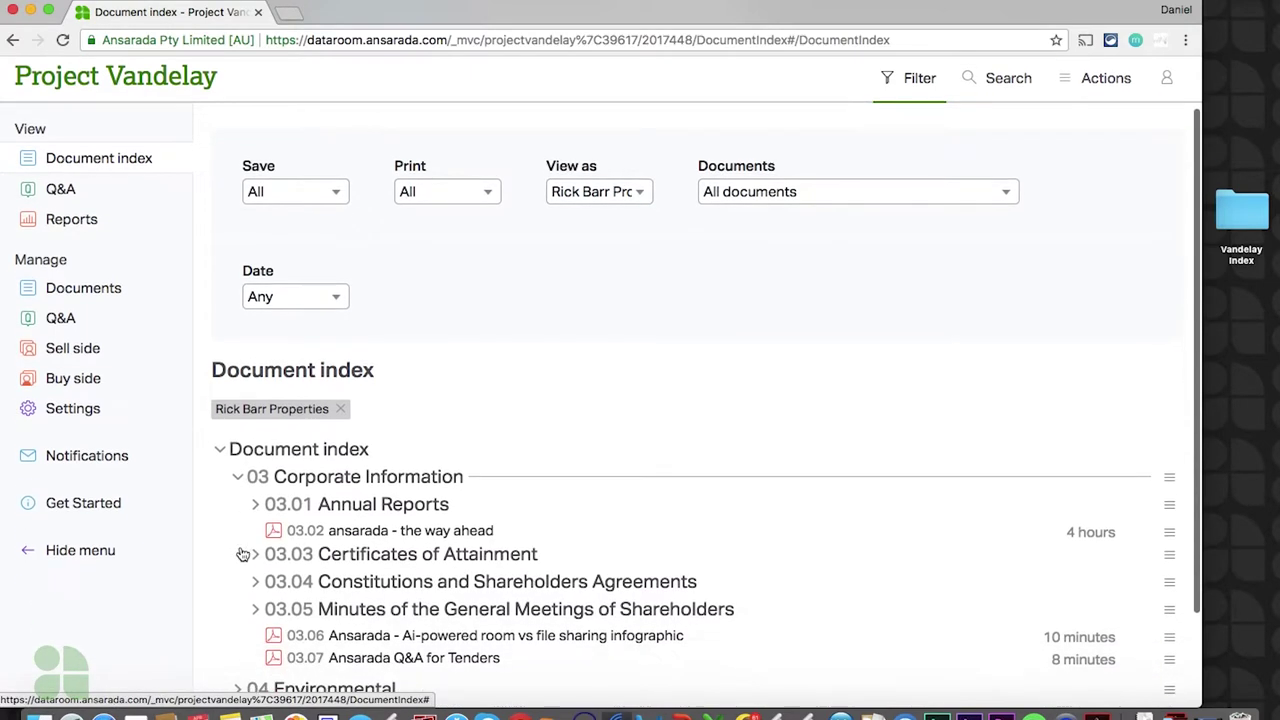
- Preview the 03.07 Ansarada Q&A for Tenders PDF, scroll through it, then close Acrobat Reader
click(363, 603)
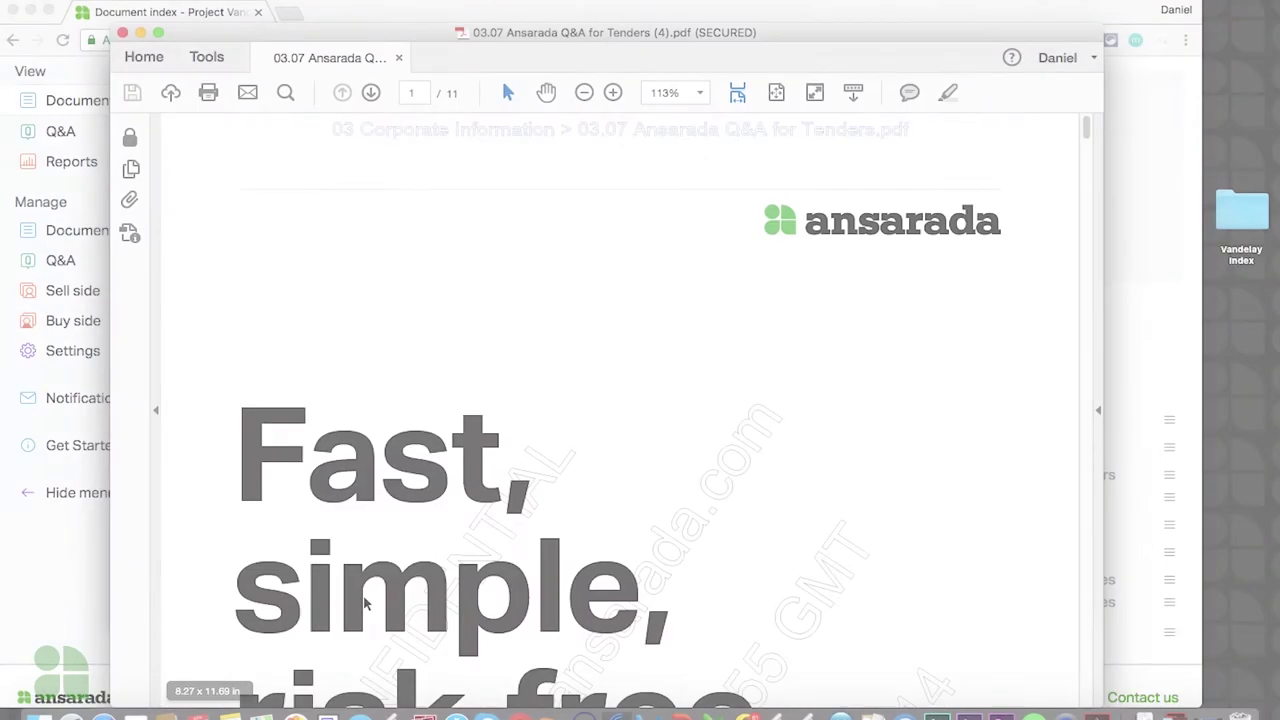
scroll(363, 597, down, 5)
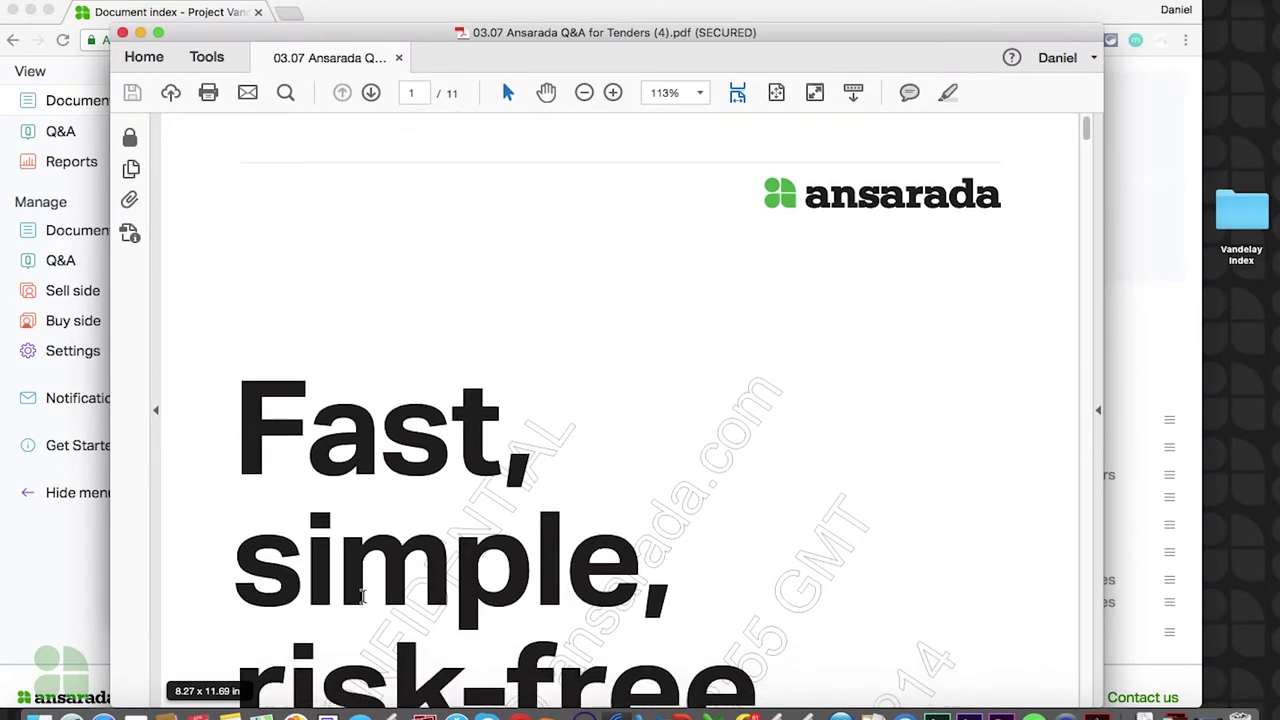
scroll(363, 597, down, 2)
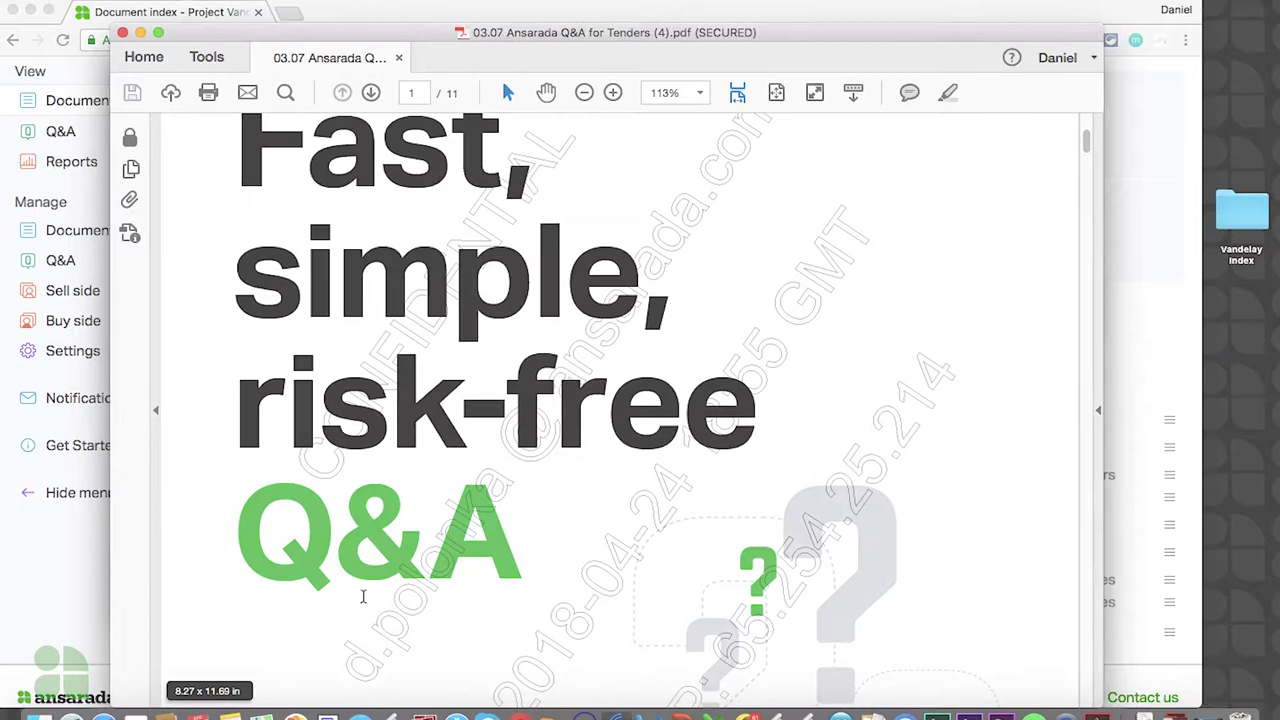
key(super+w)
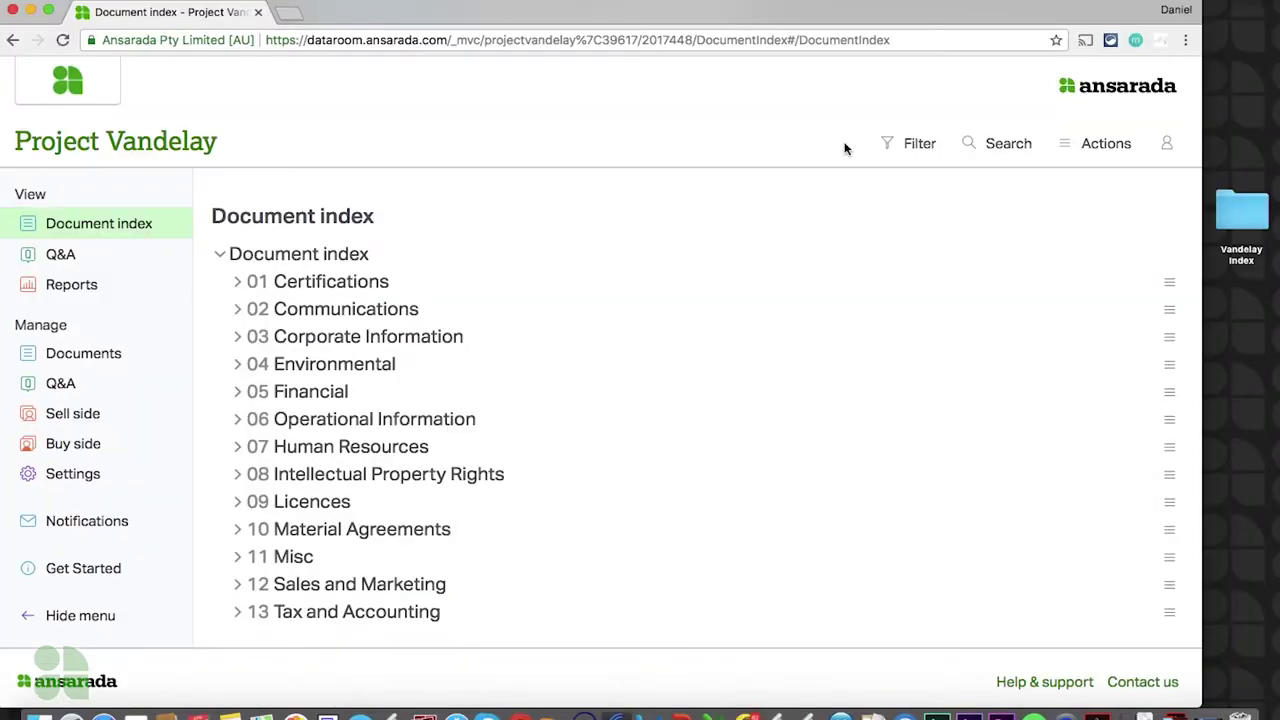
- Open document search, try Name and number search, then show the Full text search advanced options
click(994, 151)
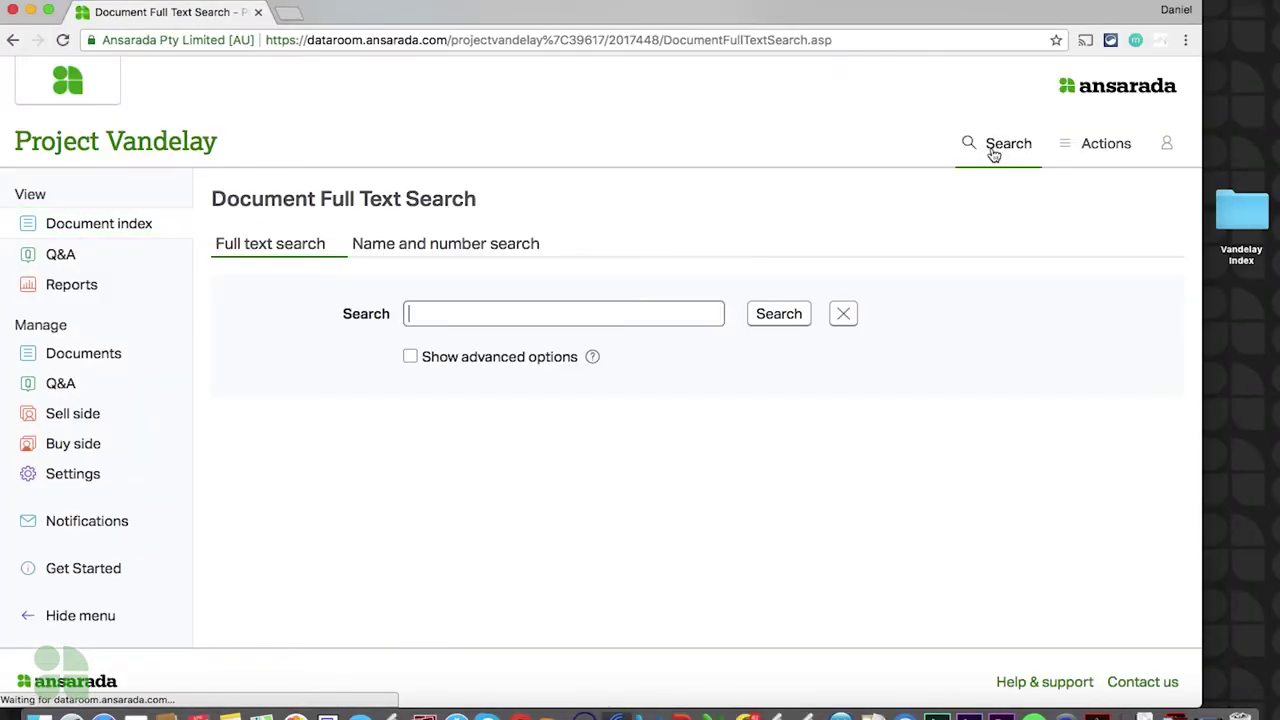
click(529, 243)
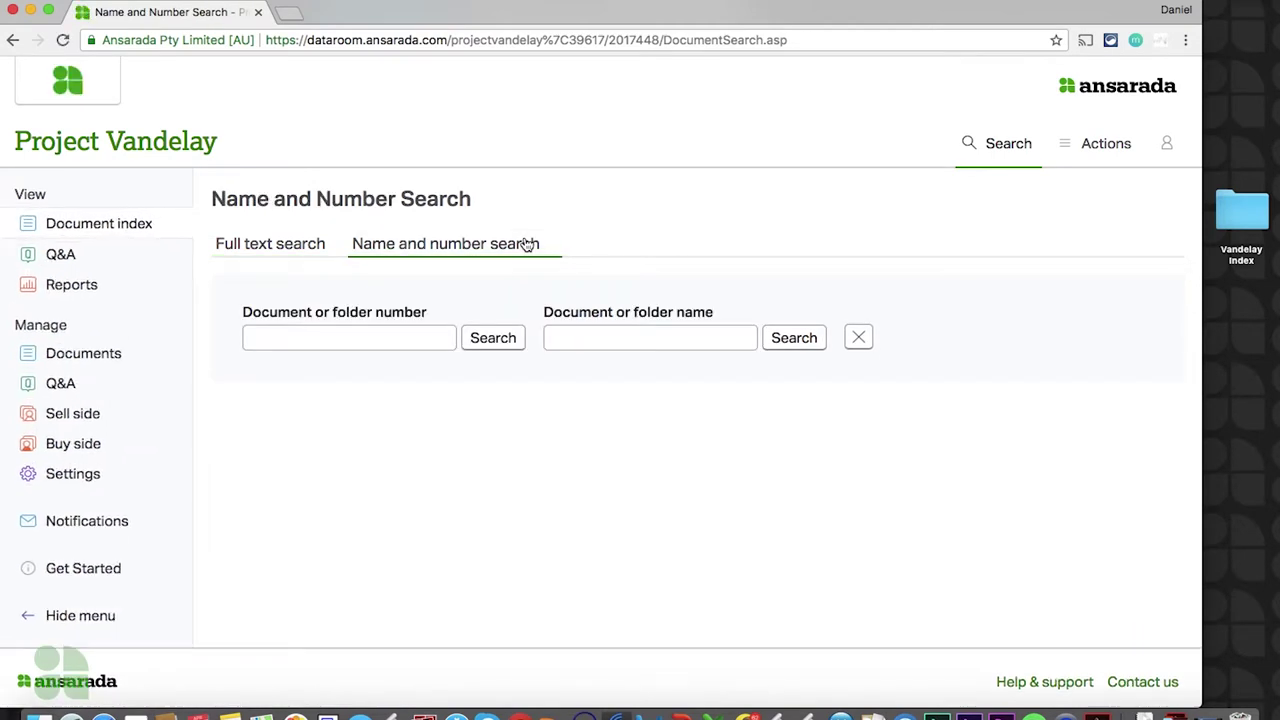
click(329, 242)
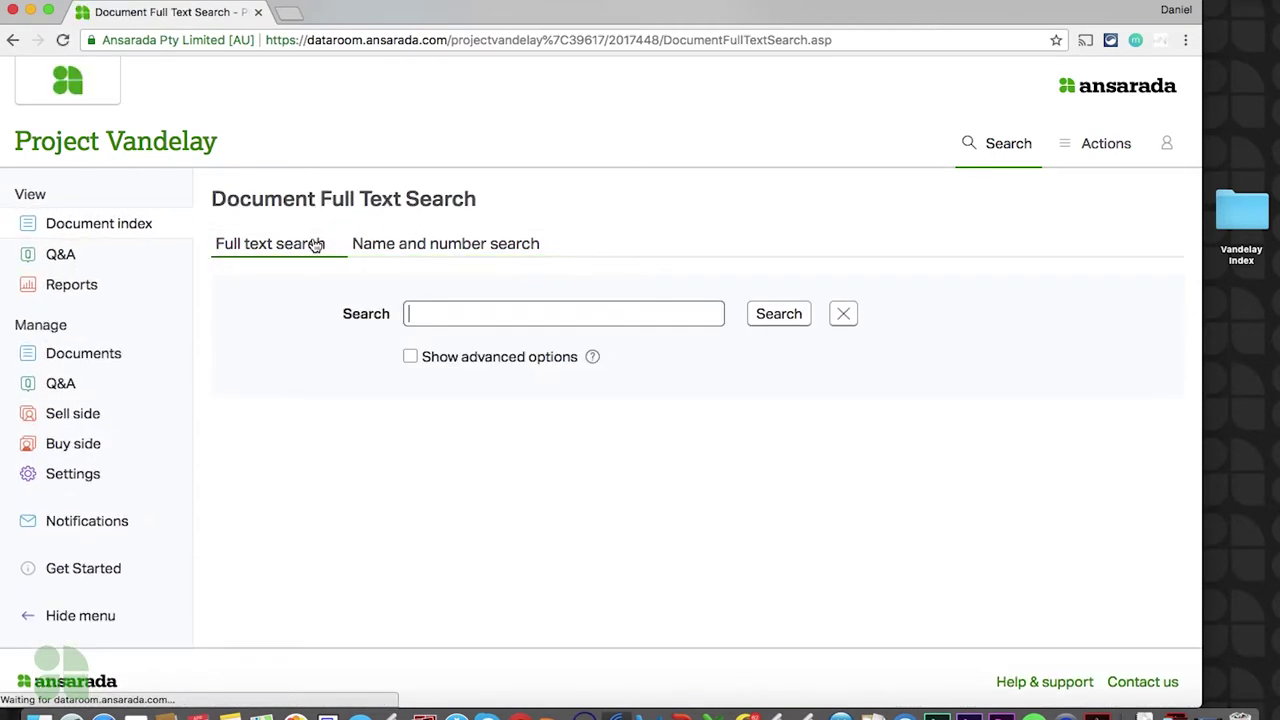
click(411, 358)
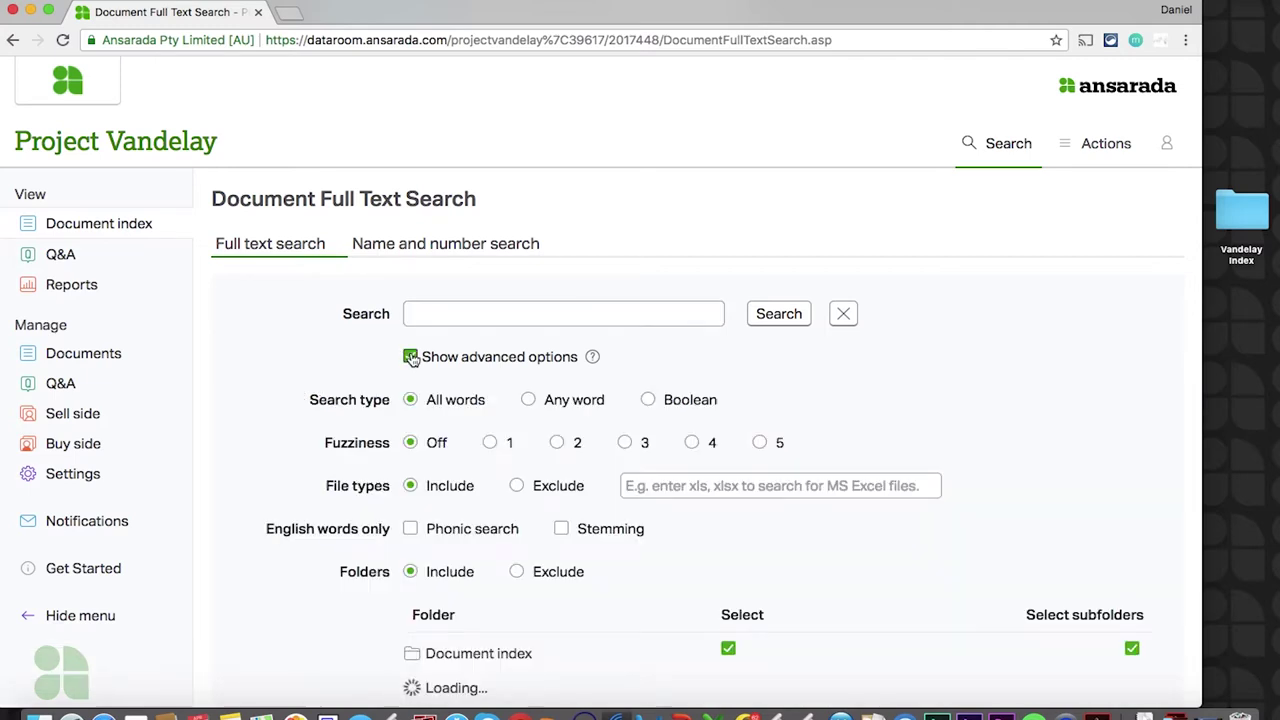
scroll(413, 359, down, 2)
scroll(413, 359, down, 3)
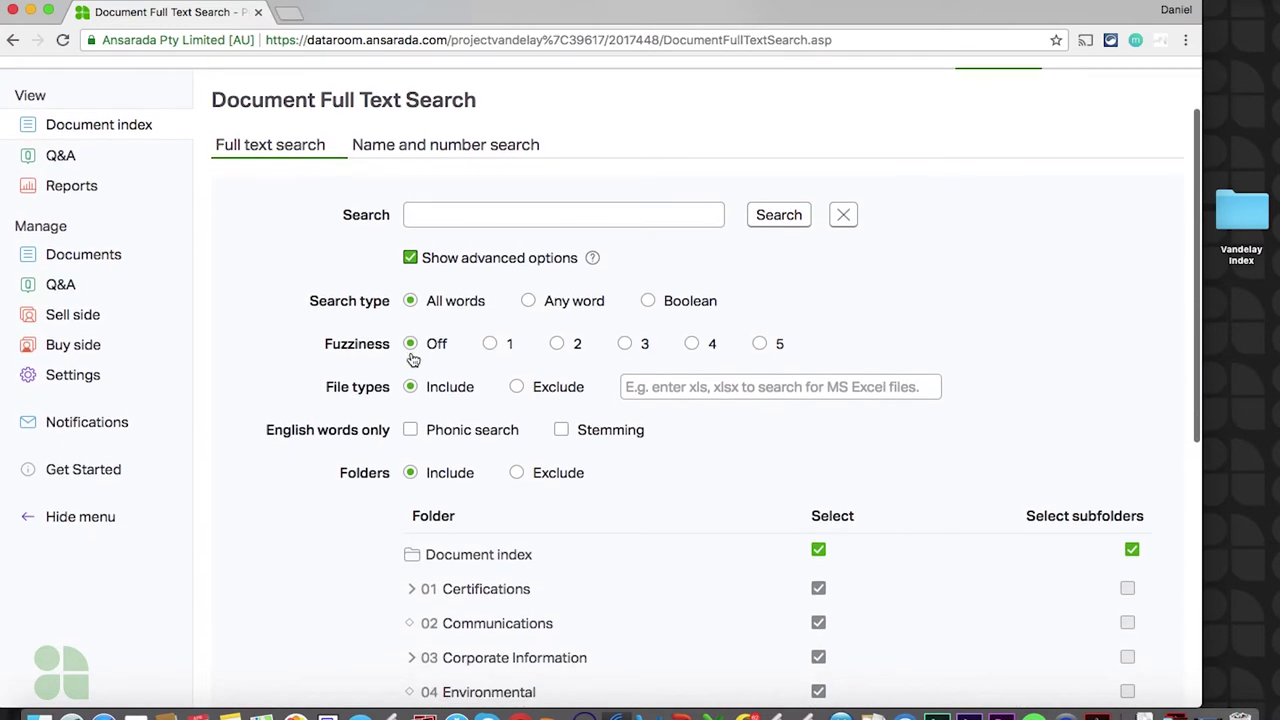
scroll(410, 358, down, 1)
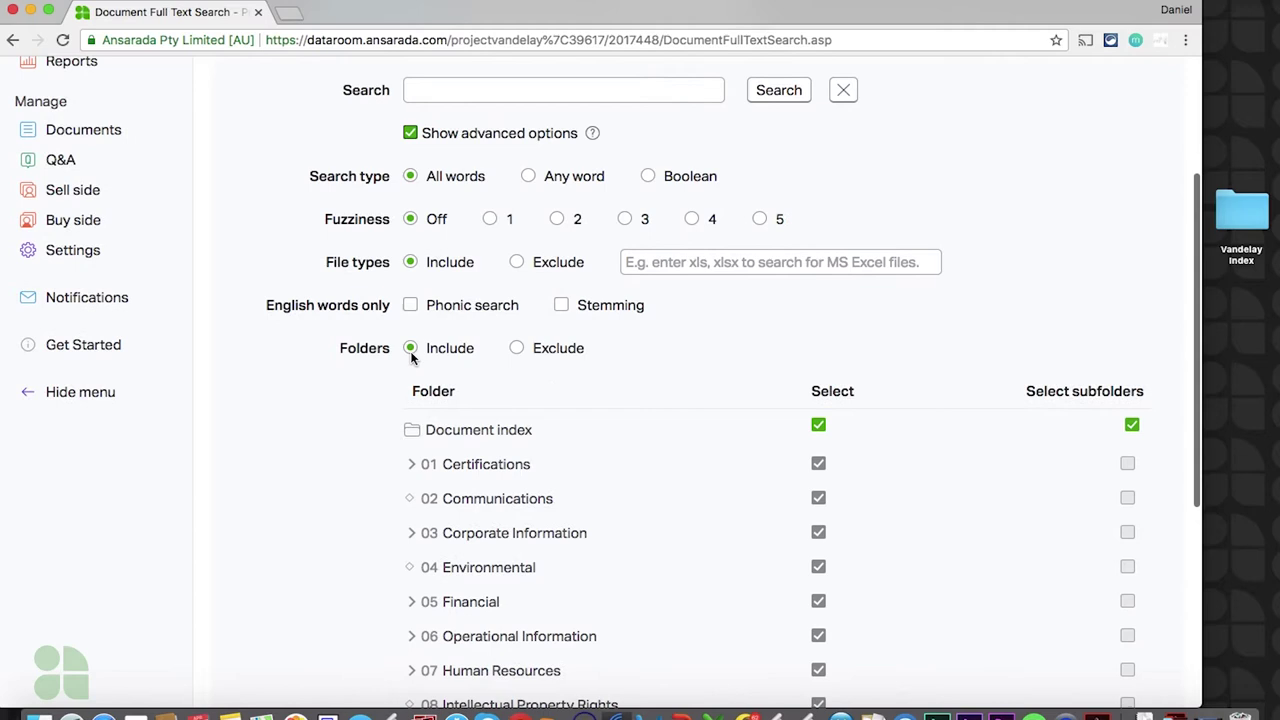
- Open the help popup for full text search and scroll through it
click(592, 134)
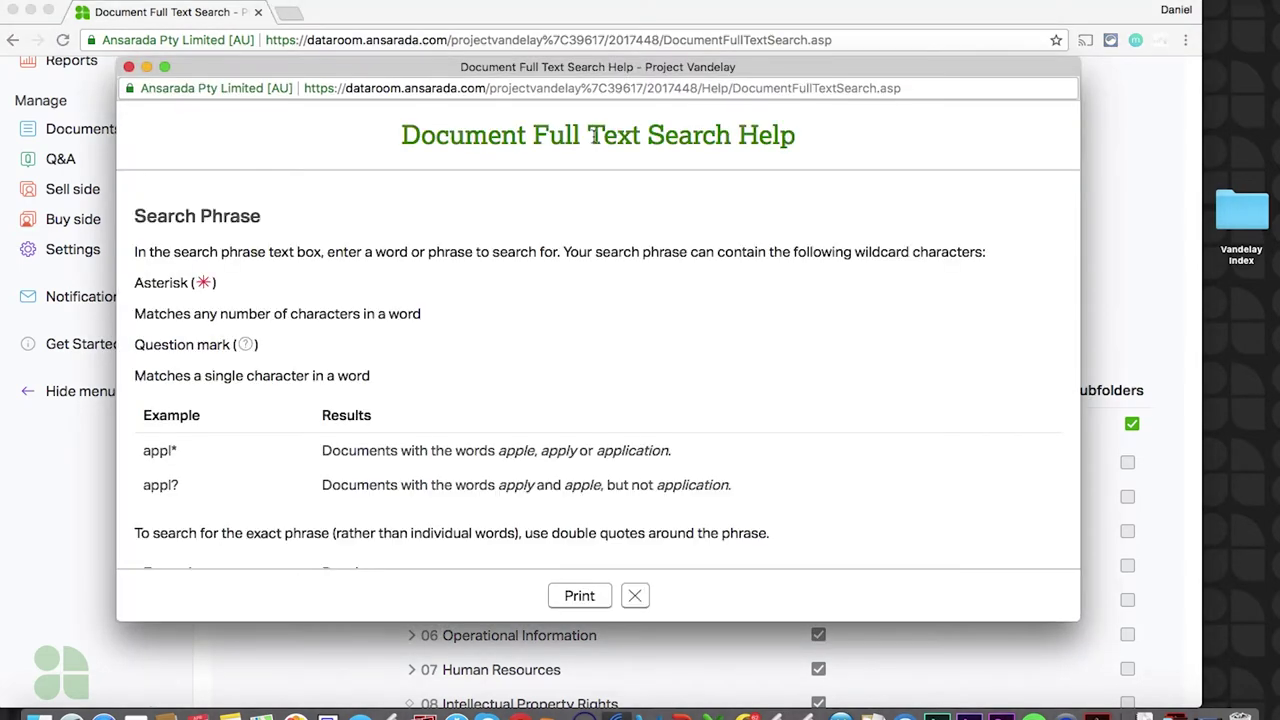
scroll(594, 135, down, 5)
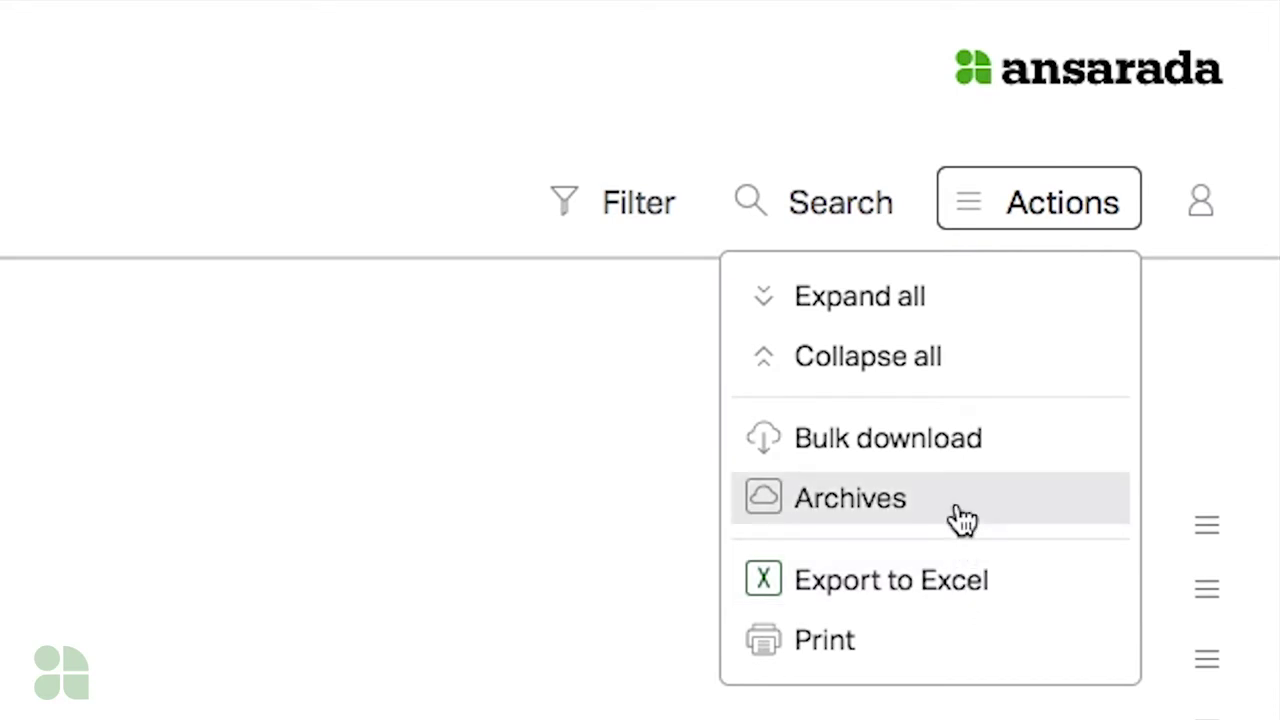
- Bulk download all Project Vandelay documents, then follow the download-ready link in the Outlook e-mail
click(962, 456)
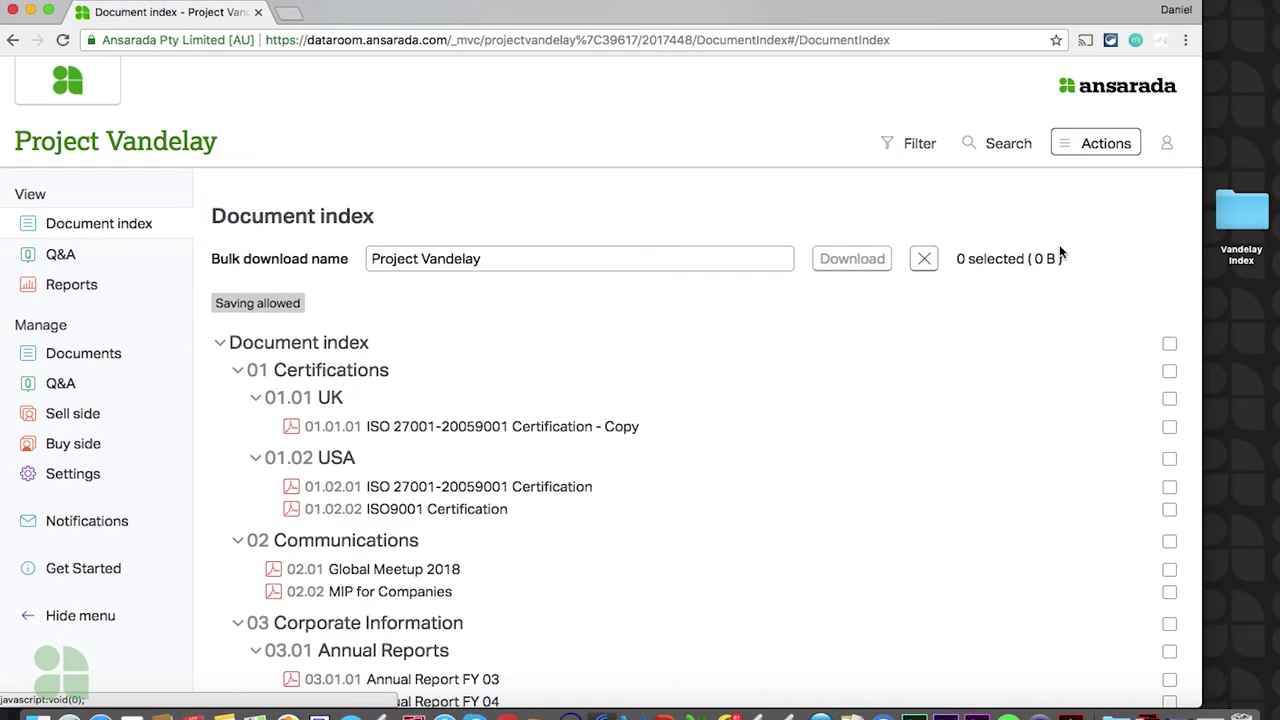
click(1168, 346)
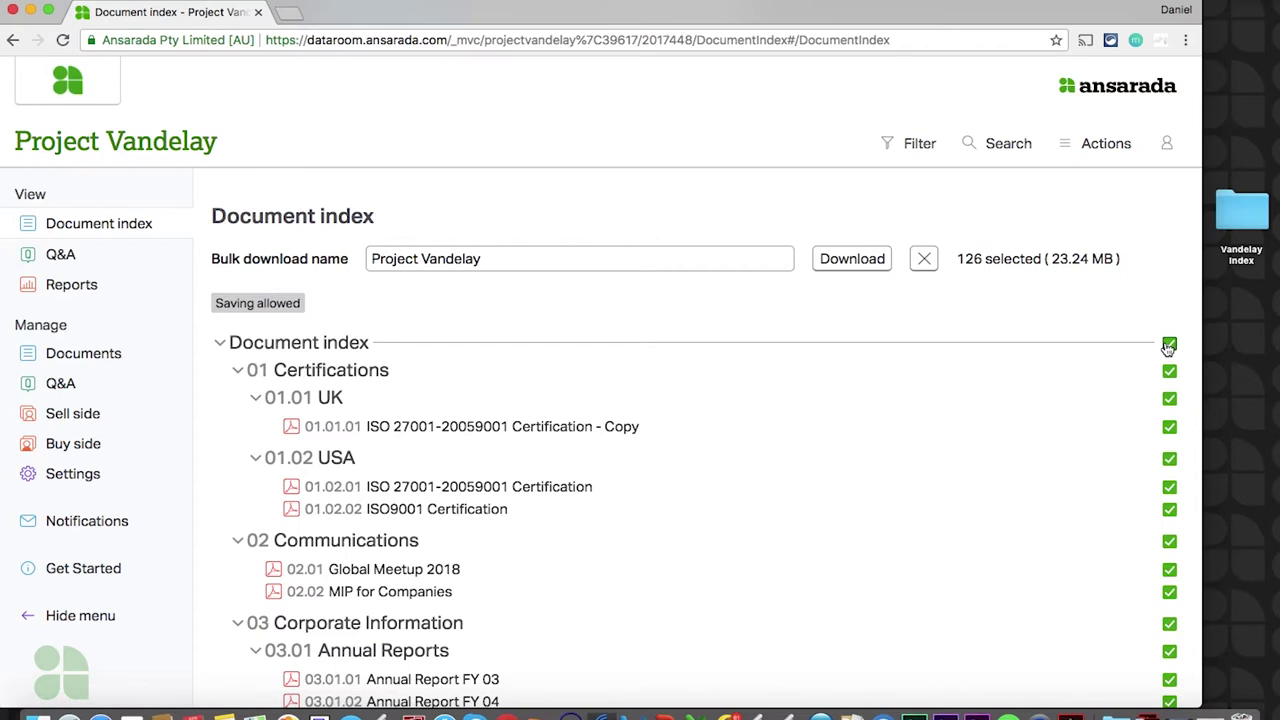
click(843, 262)
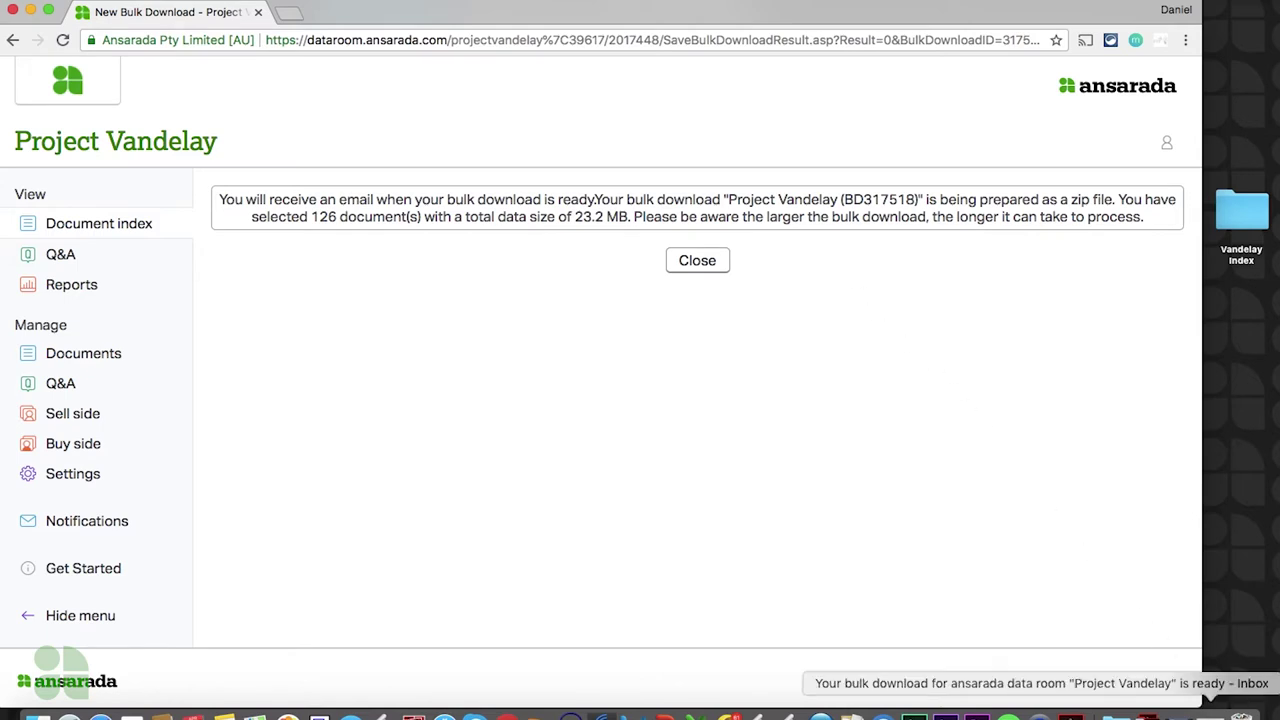
click(1213, 698)
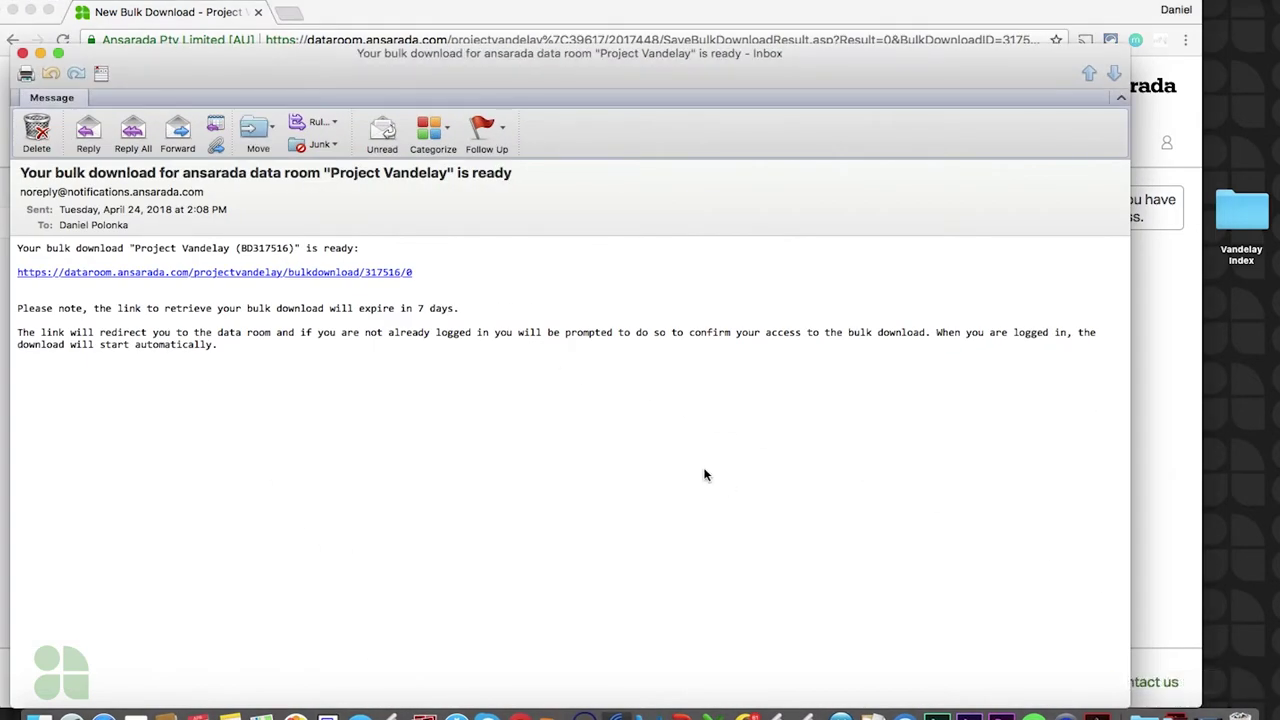
click(370, 272)
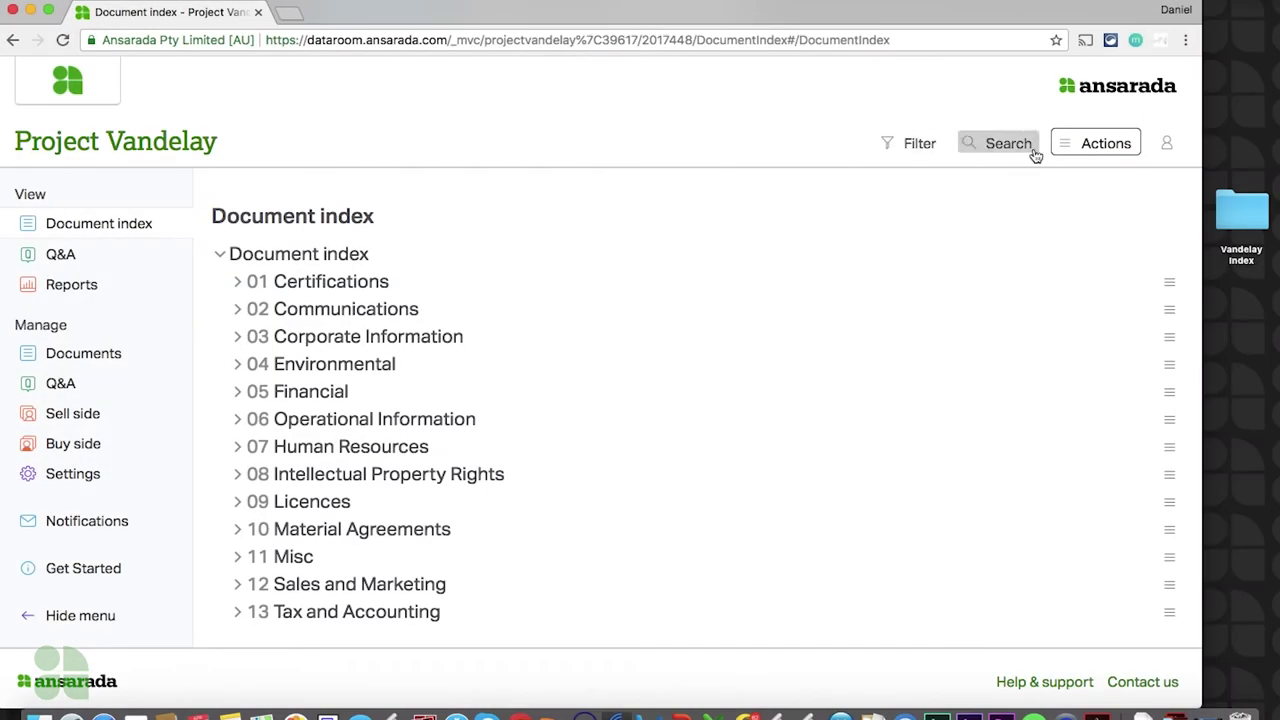
- Export the document index to Excel from the Actions menu
click(1062, 150)
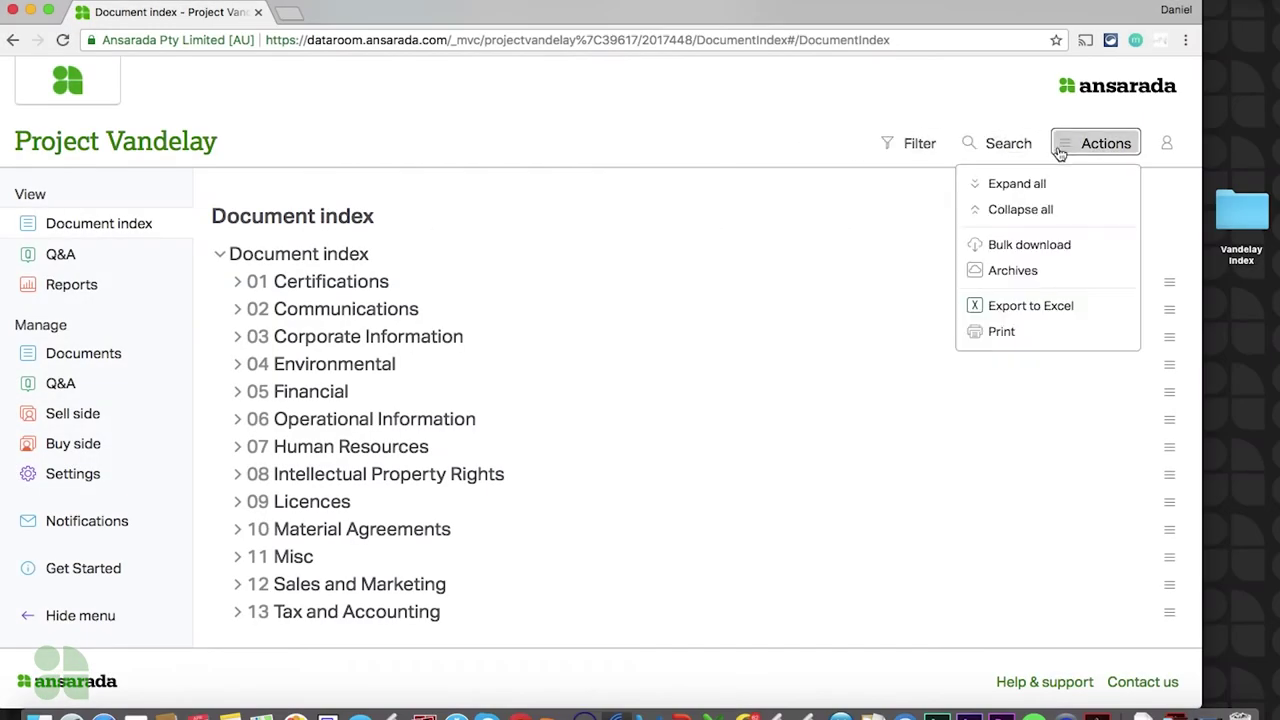
click(1066, 306)
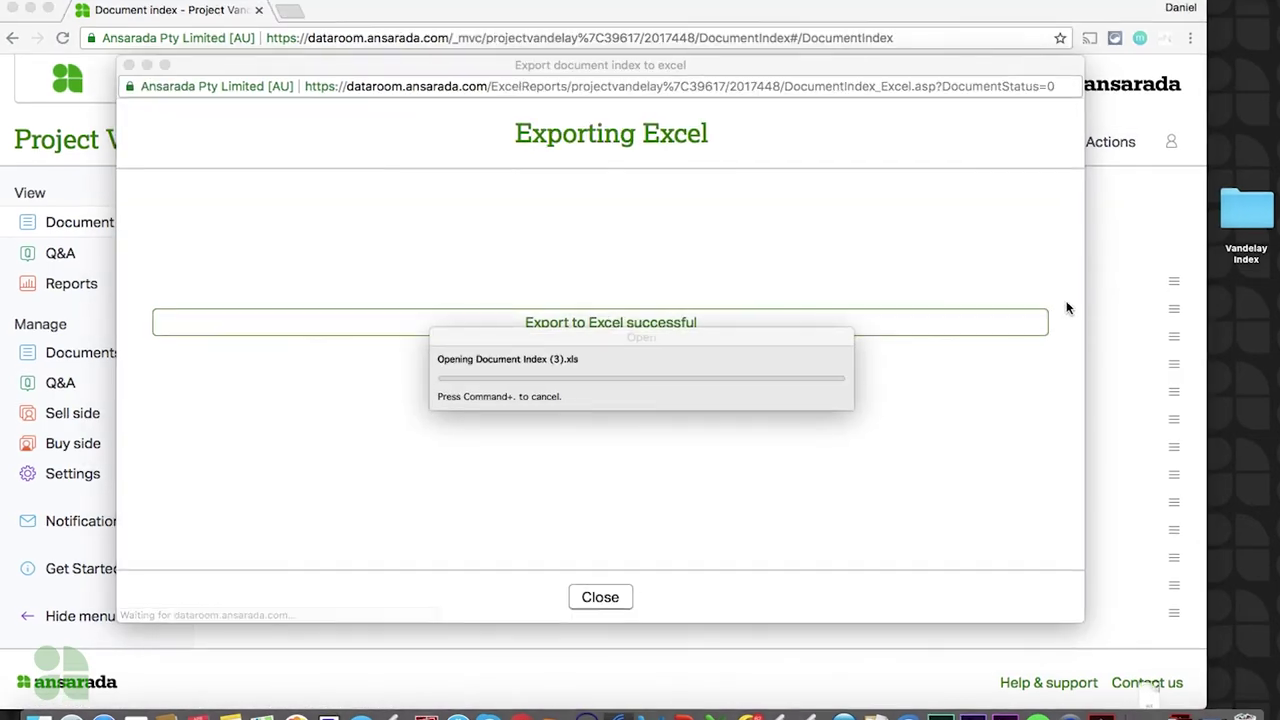